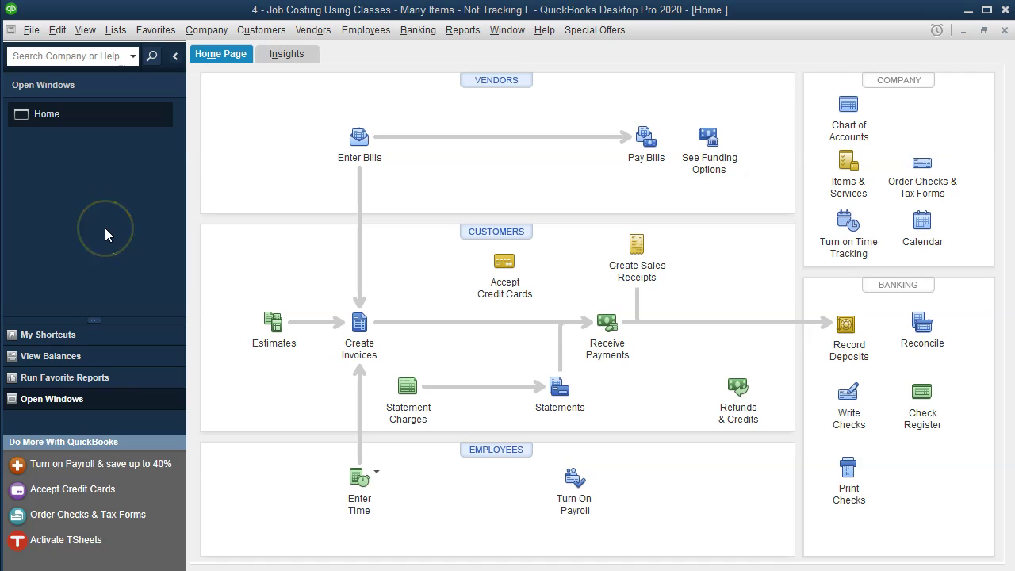
Show the list of open windows in the sidebar.
click(84, 30)
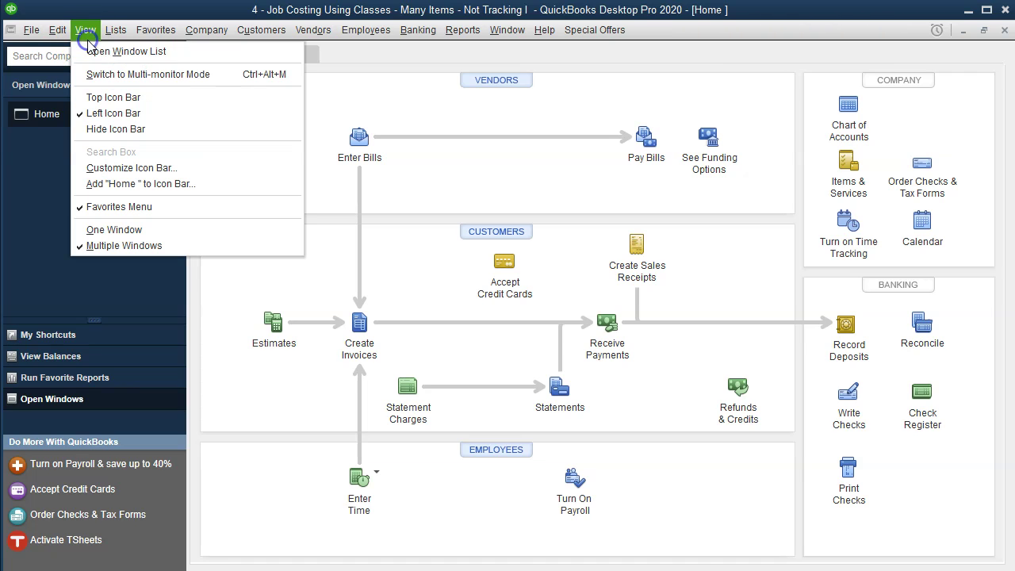
click(192, 56)
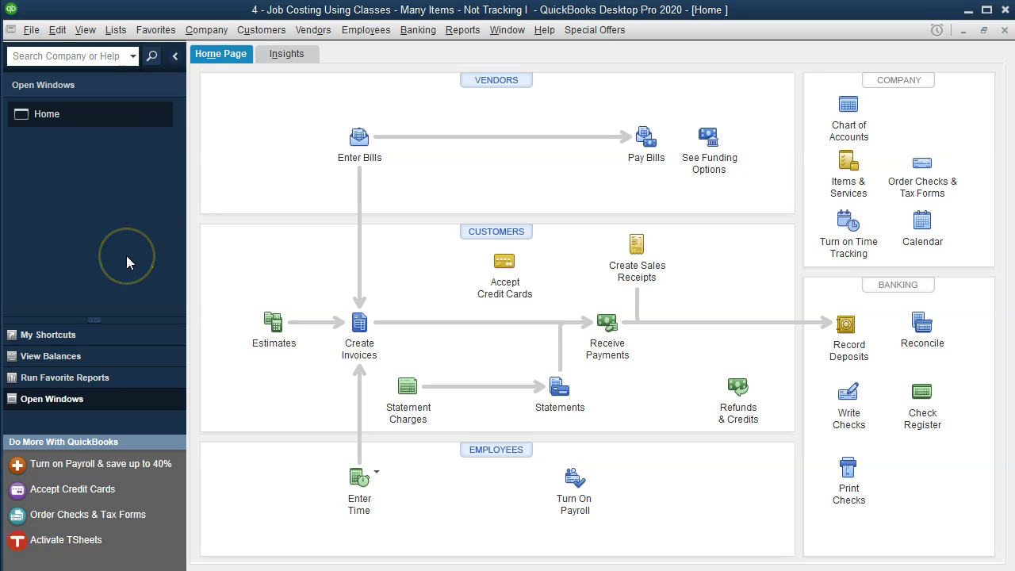
Switch to the job costing workbook in Excel and review the trial balance accounts on the Example sheet, from Cash to Cost of goods sold.
click(445, 522)
key(alt+Tab)
click(571, 503)
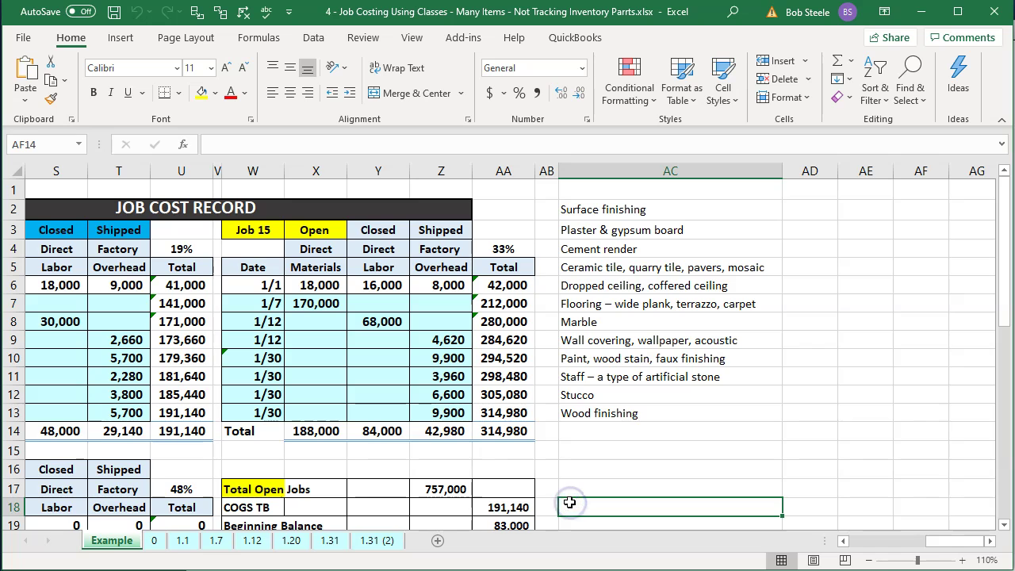
key(Left)
key(Left)
key(Left)
key(Left)
key(Left)
key(Left)
key(Left)
key(Left)
key(Left)
key(Left)
key(Left)
key(Left)
key(Left)
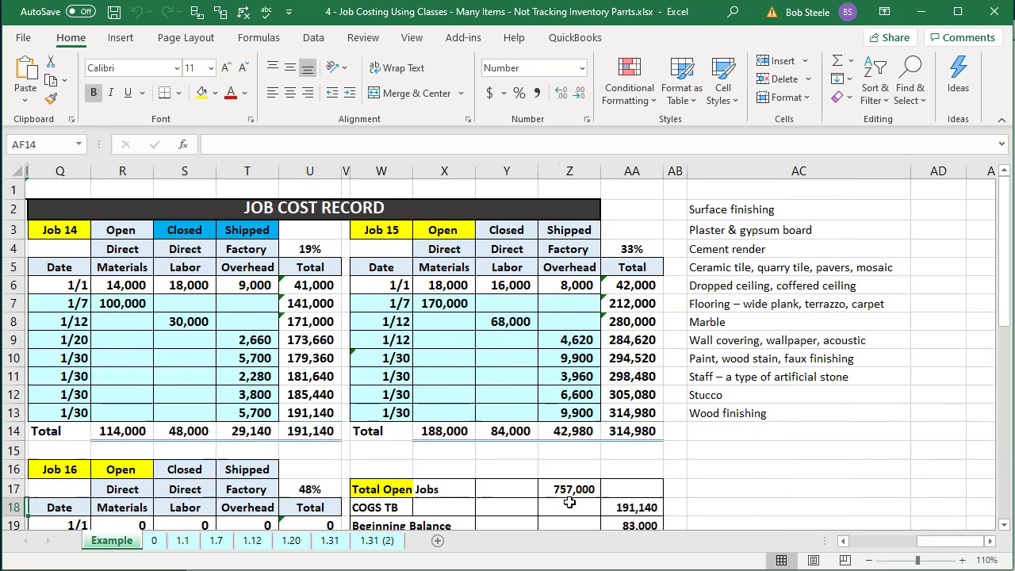
key(Left)
key(Left)
key(Left)
key(Left)
key(Left)
key(Left)
key(Left)
key(Left)
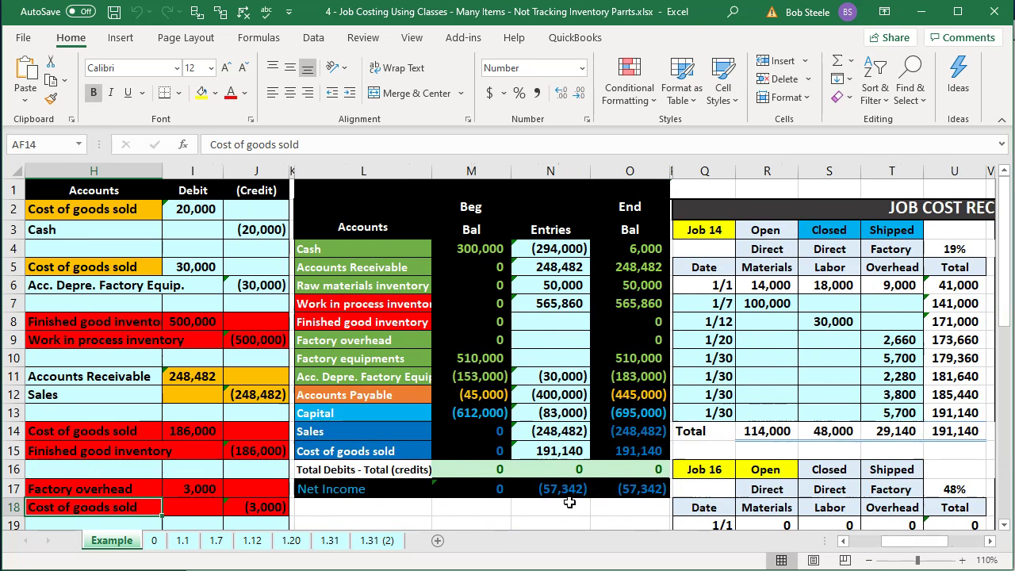
key(Left)
key(Left)
key(Left)
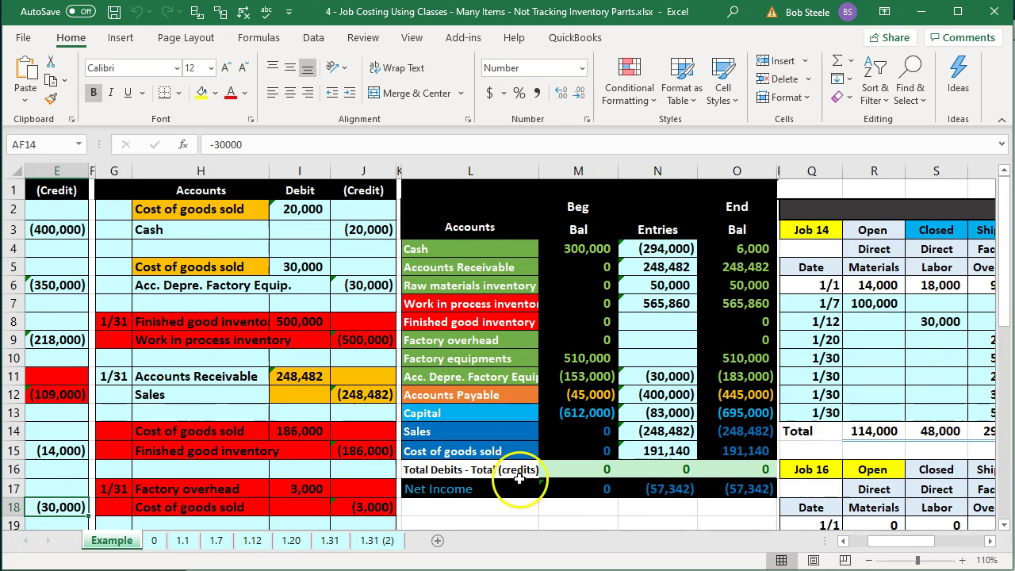
drag(455, 249, 476, 452)
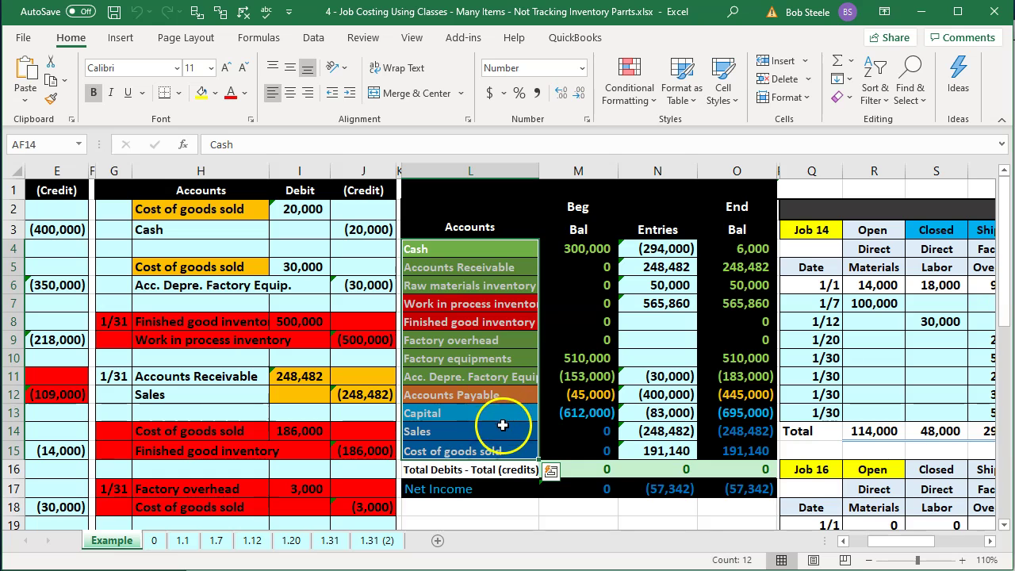
click(503, 430)
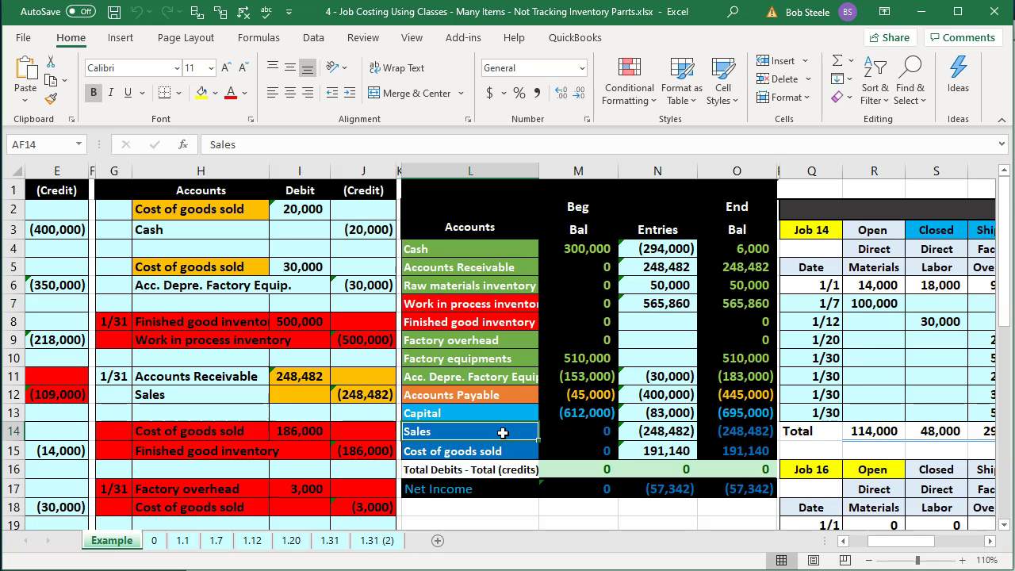
Examine the direct materials, direct labor and factory overhead columns of Job 14 in the job cost record.
key(Right)
key(Right)
key(Right)
key(Right)
key(Right)
key(Right)
key(Right)
key(Right)
key(Right)
key(Right)
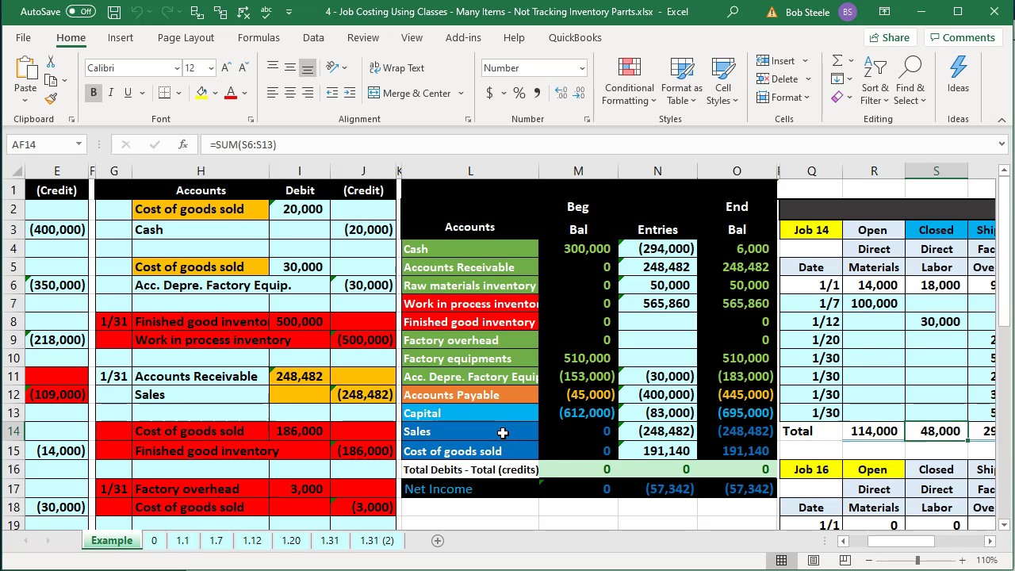
key(Right)
key(Right)
key(Right)
key(Right)
key(Right)
key(Right)
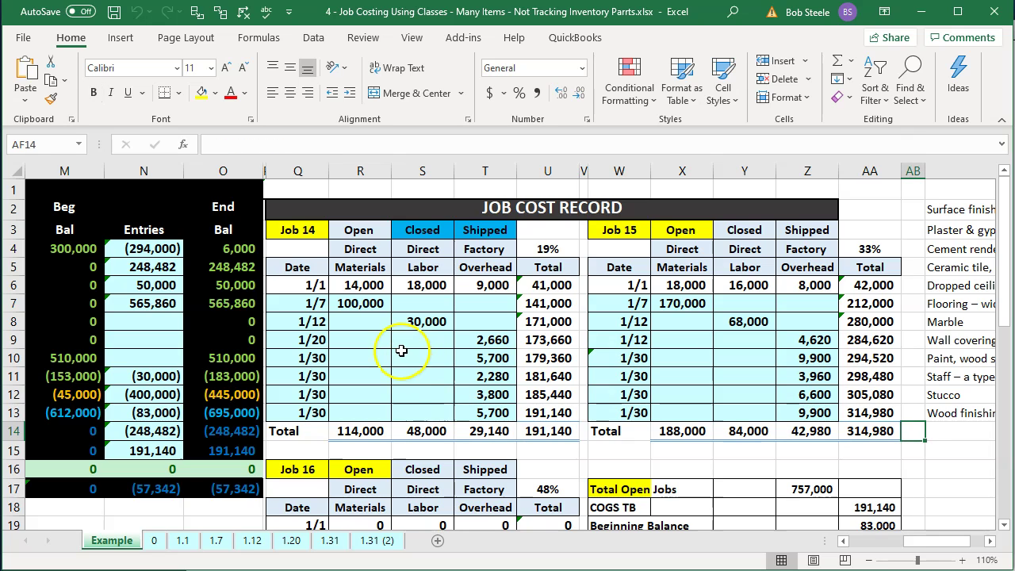
click(369, 268)
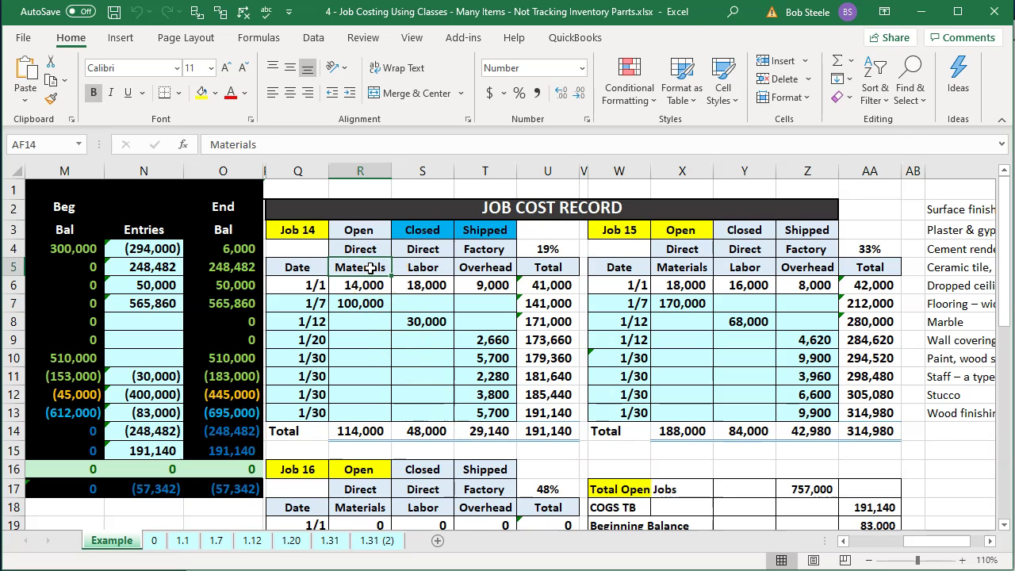
key(Right)
key(Right)
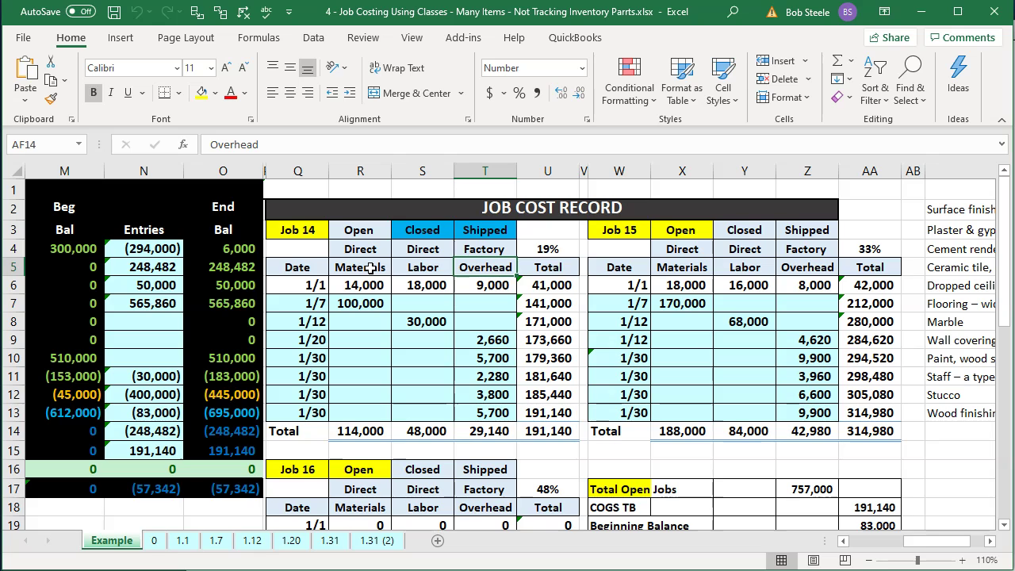
Review the cost category headings across the job cost records, continuing to the list of finishing items in column AC.
click(366, 249)
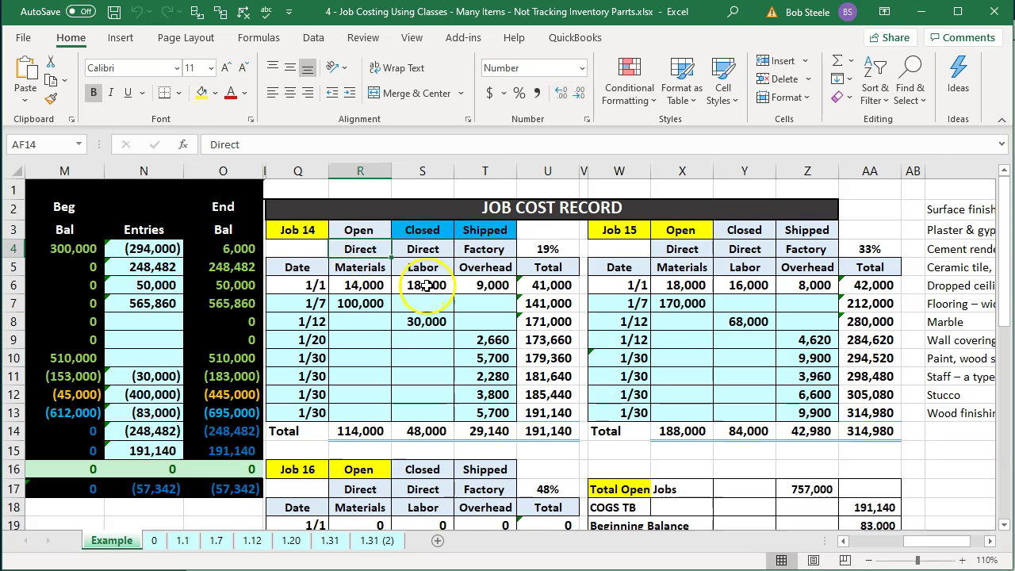
key(Down)
key(Right)
key(Right)
key(Right)
key(Right)
key(Right)
key(Right)
key(Right)
key(Right)
key(Right)
key(Right)
key(Right)
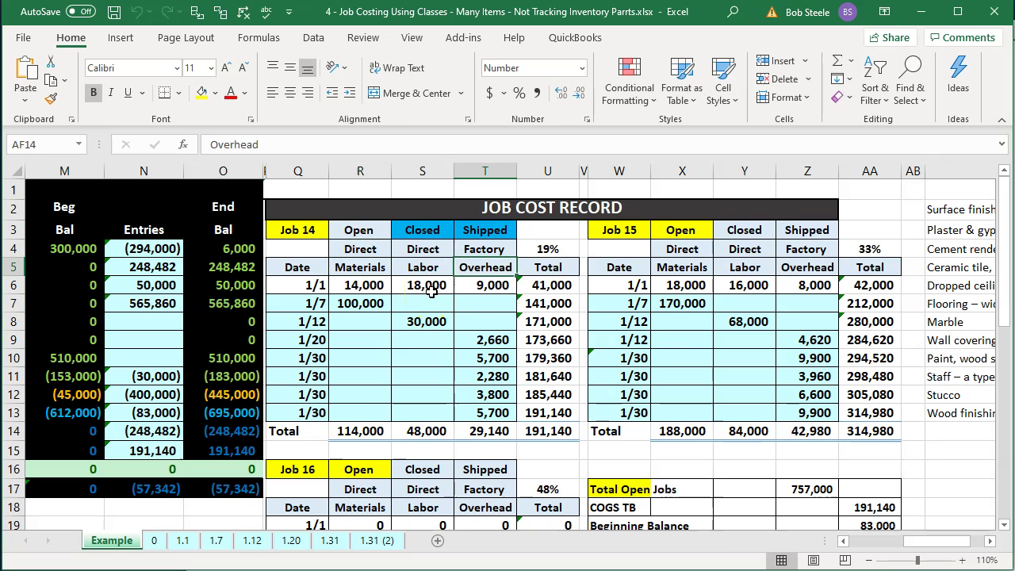
key(Right)
key(Right)
key(Right)
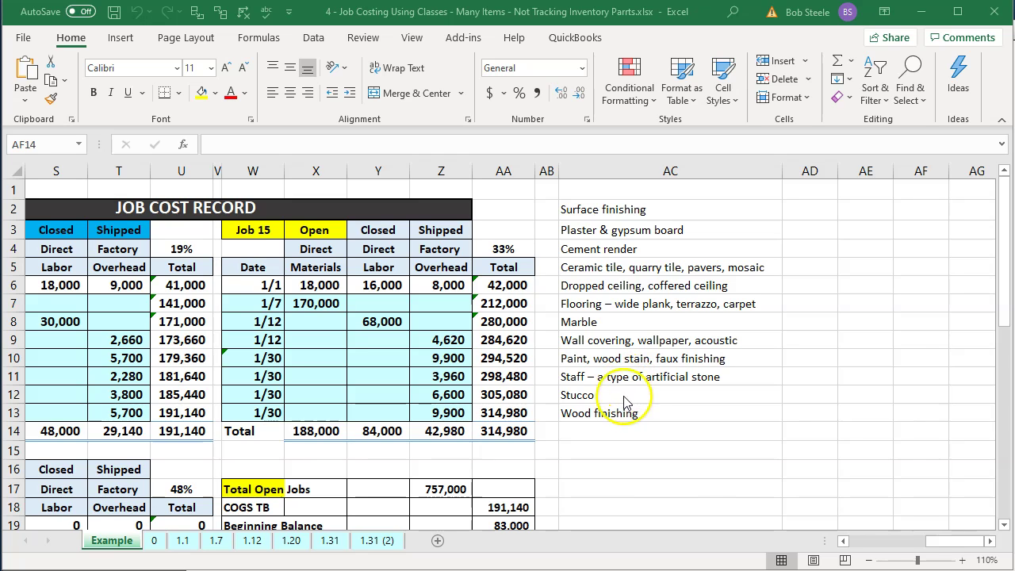
Switch to QuickBooks and open the Chart of Accounts.
key(alt+Tab)
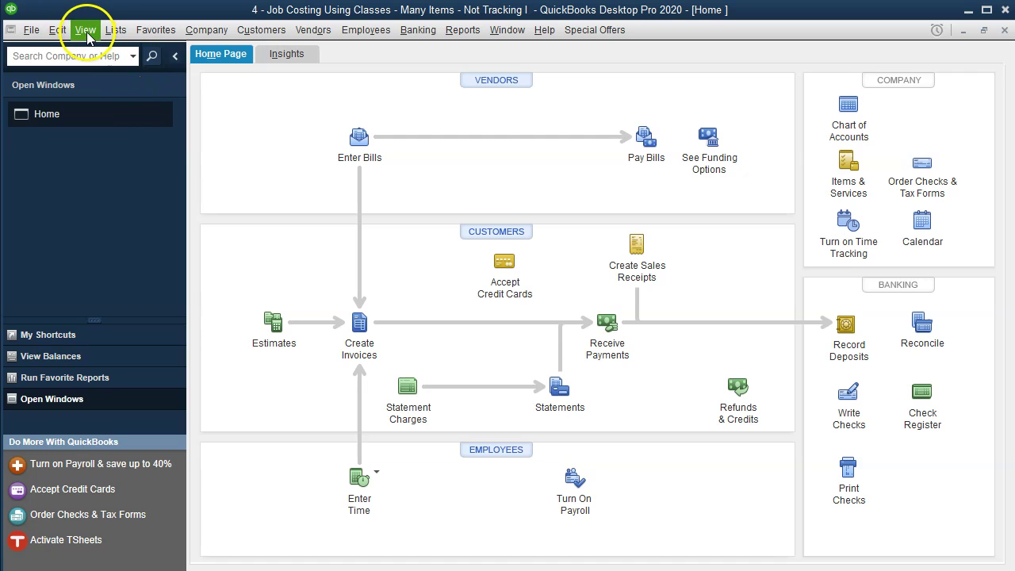
click(112, 30)
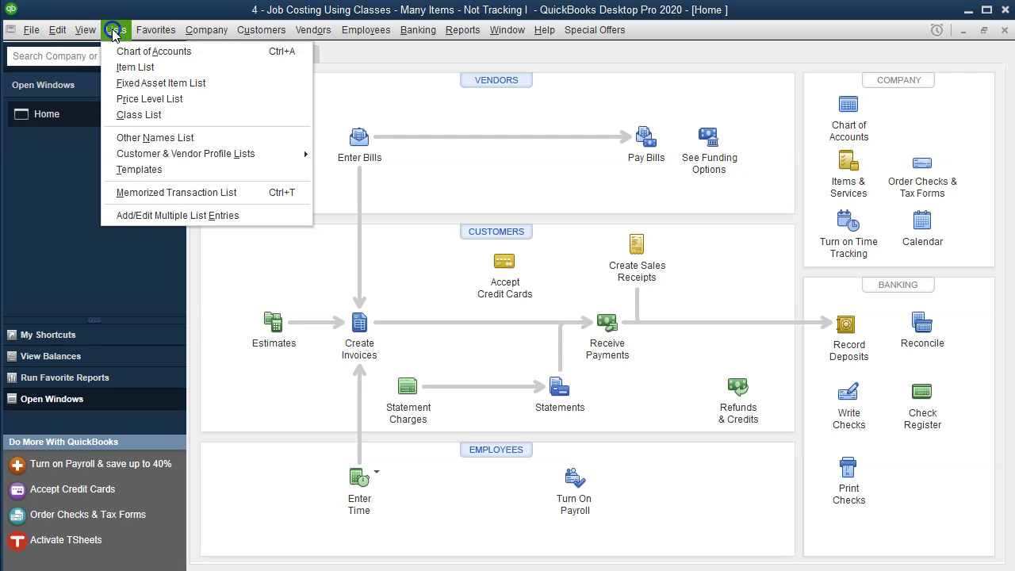
click(154, 53)
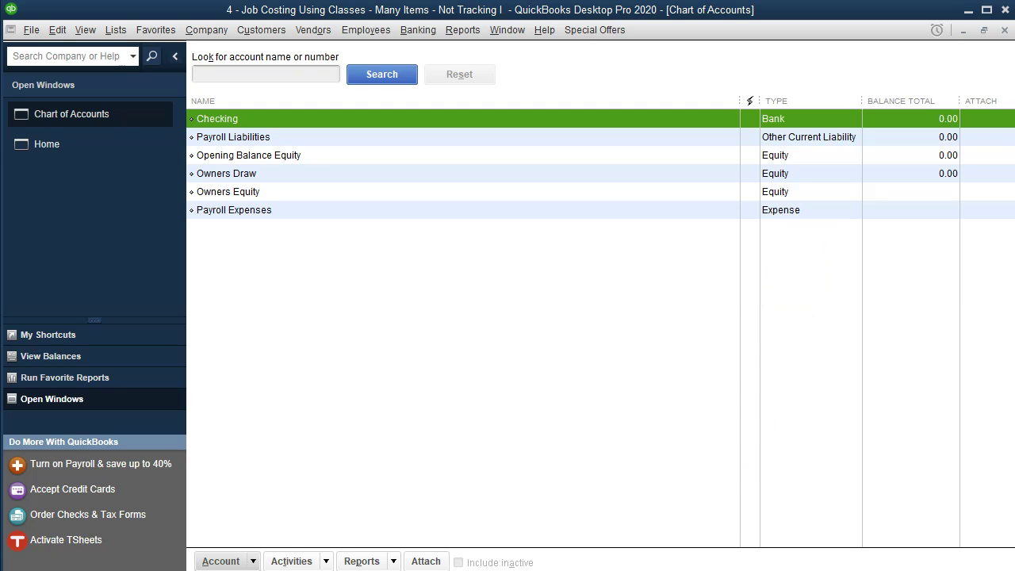
key(ctrl+n)
Switch to Excel and compare Job 15's materials, labor and overhead columns with the finishing items listed in column AC.
key(alt+Tab)
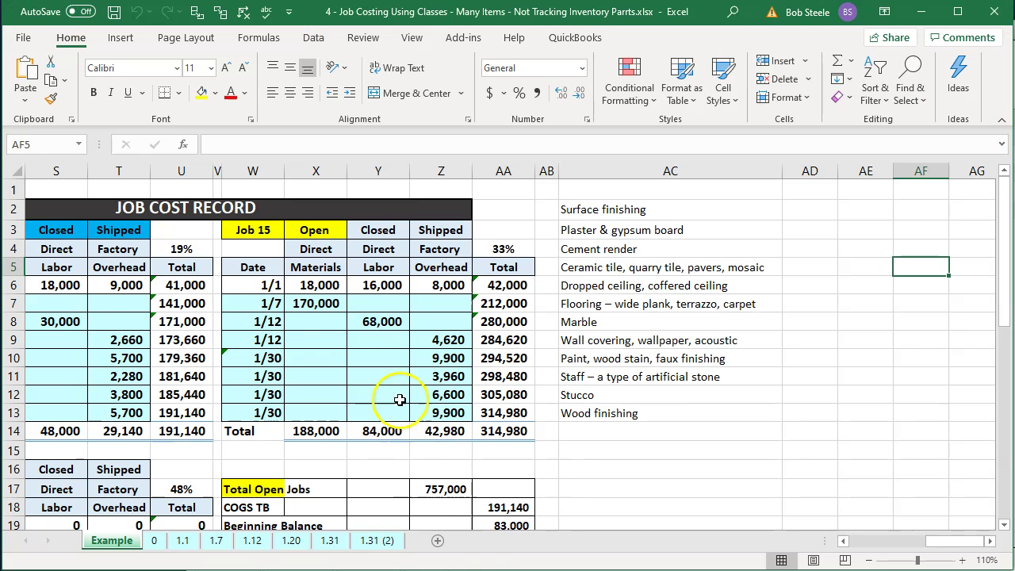
click(318, 268)
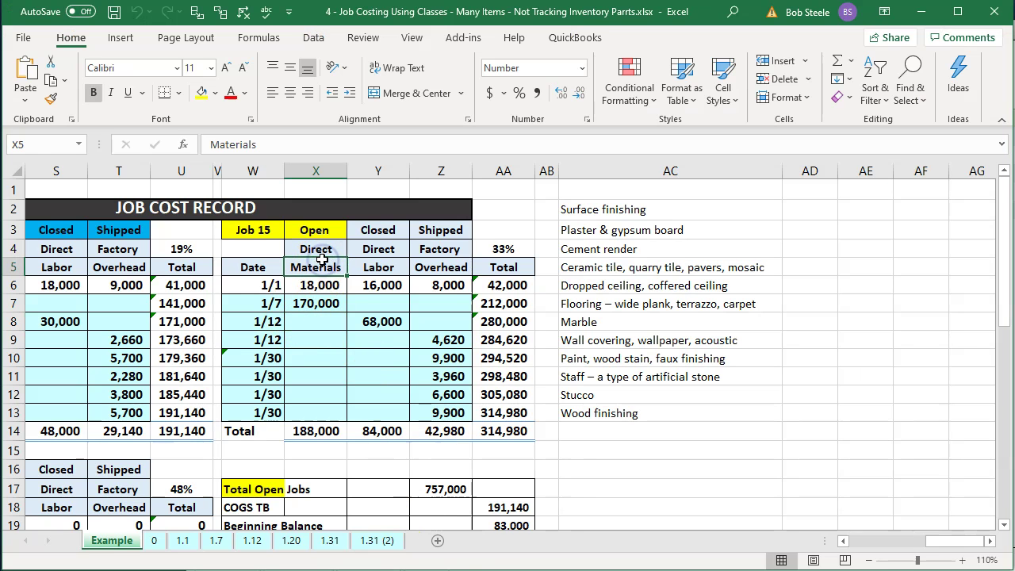
key(Right)
key(Right)
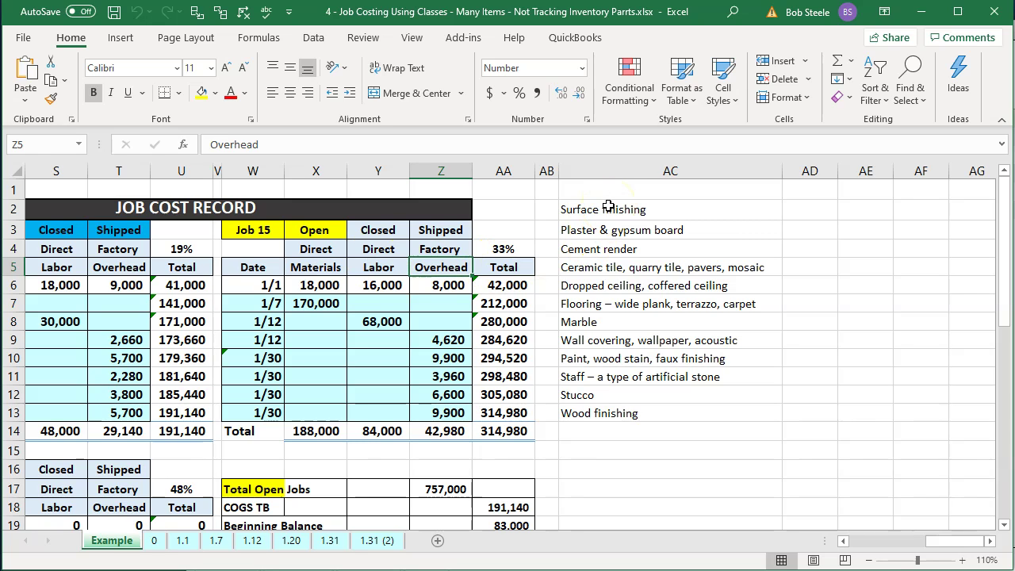
drag(607, 207, 632, 407)
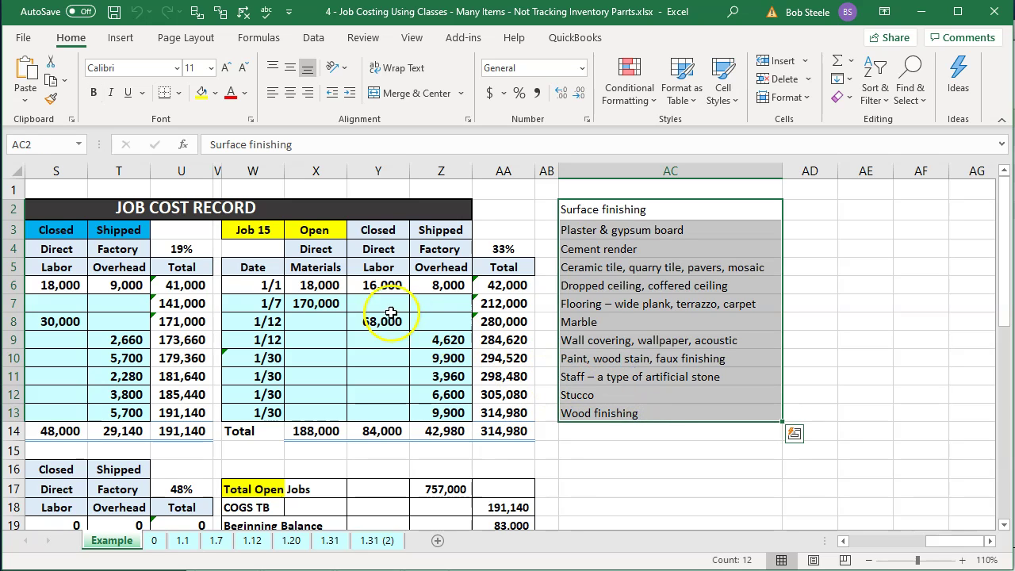
drag(377, 286, 380, 358)
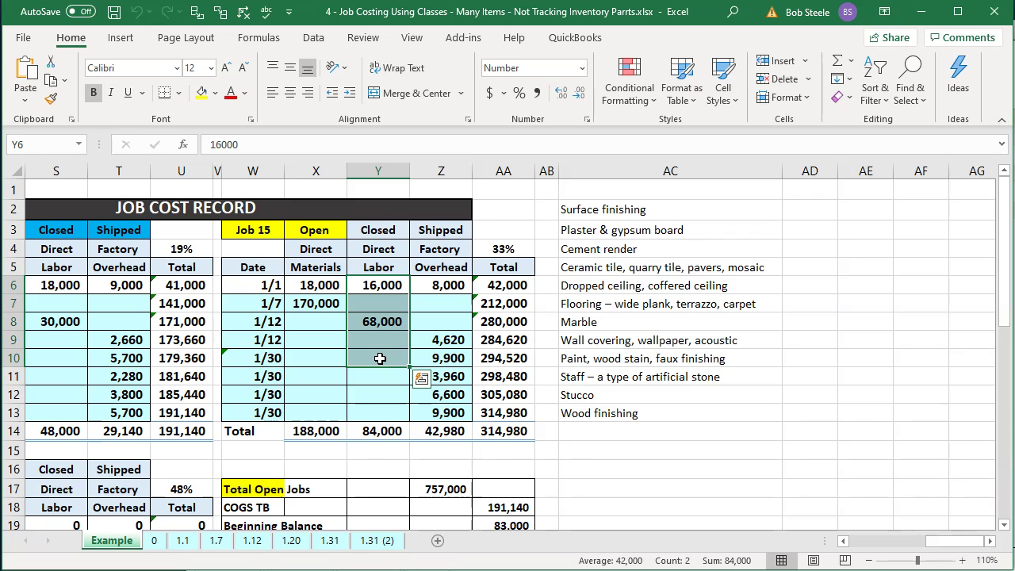
drag(446, 286, 442, 373)
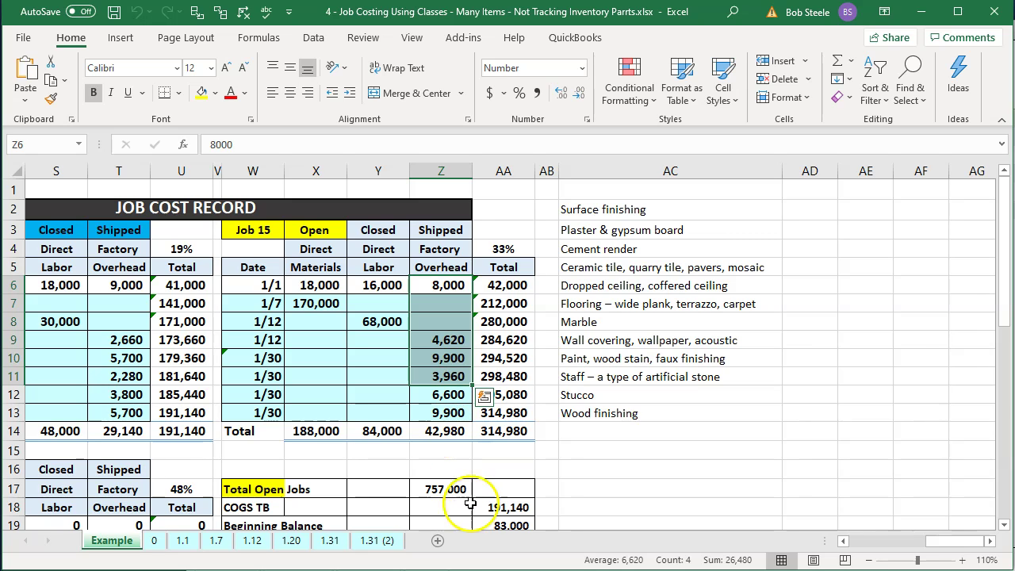
Switch back to QuickBooks and start a new account of type Cost of Goods Sold from the Chart of Accounts.
key(alt+Tab)
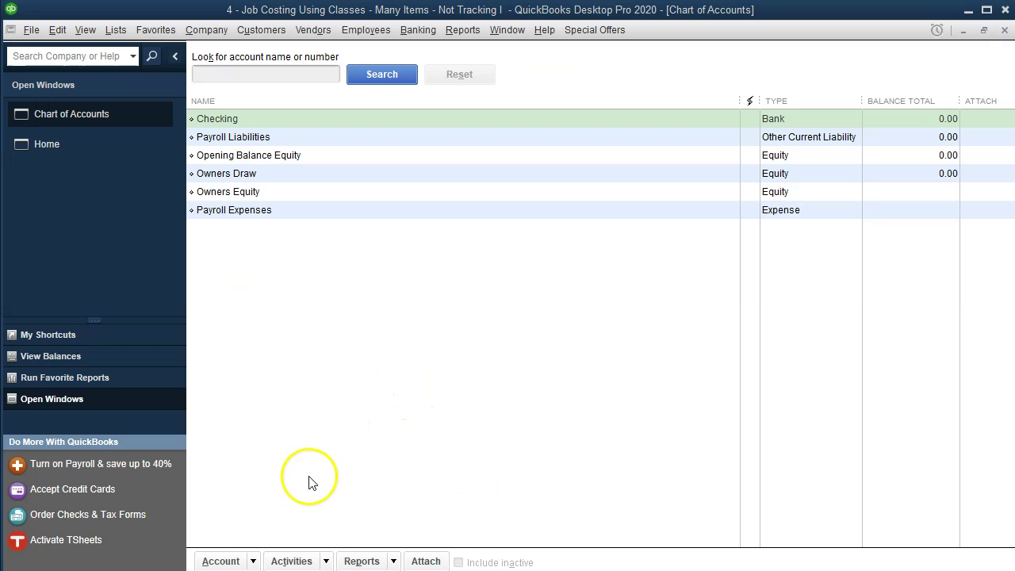
click(255, 564)
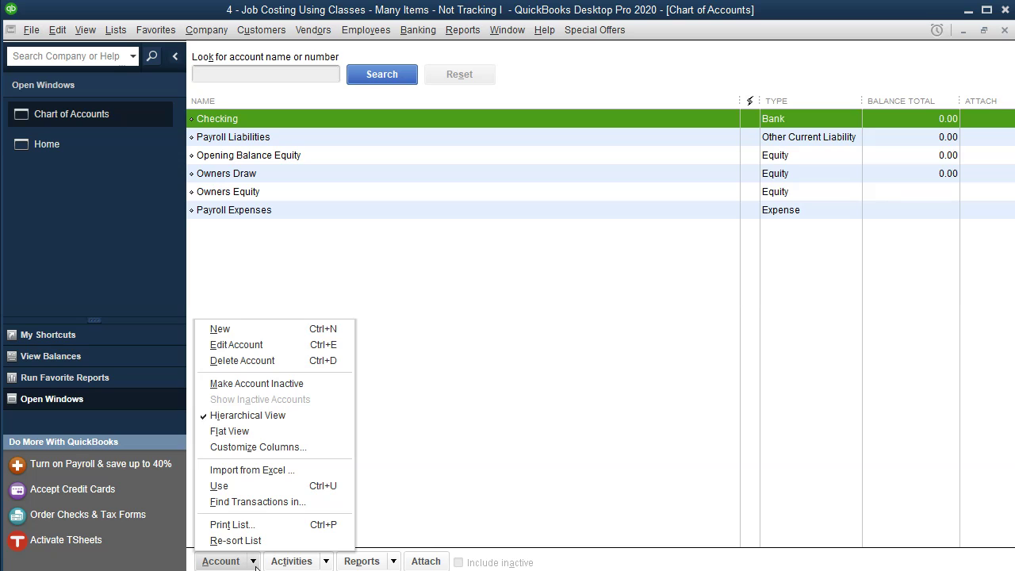
click(230, 329)
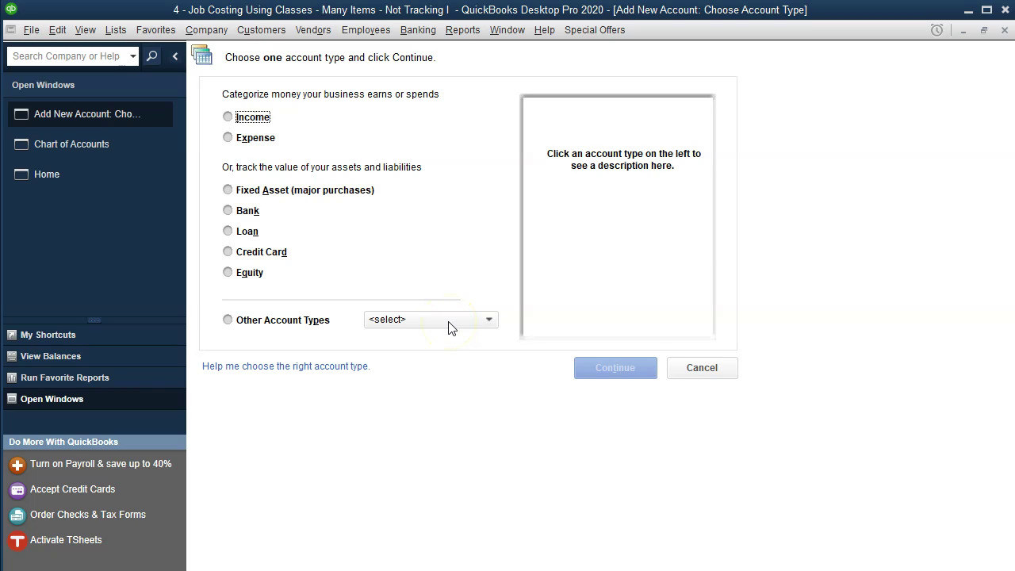
click(460, 388)
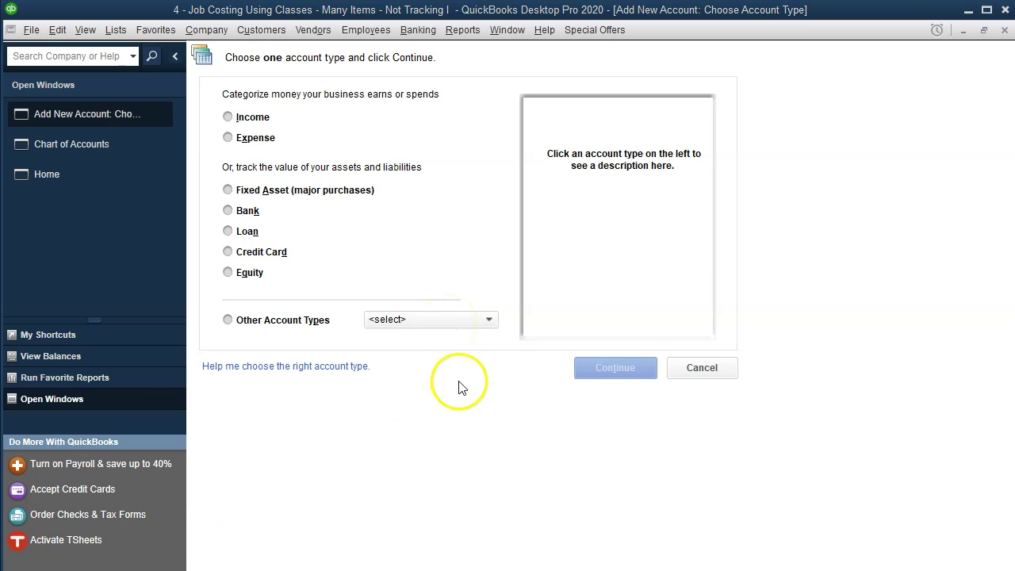
click(488, 321)
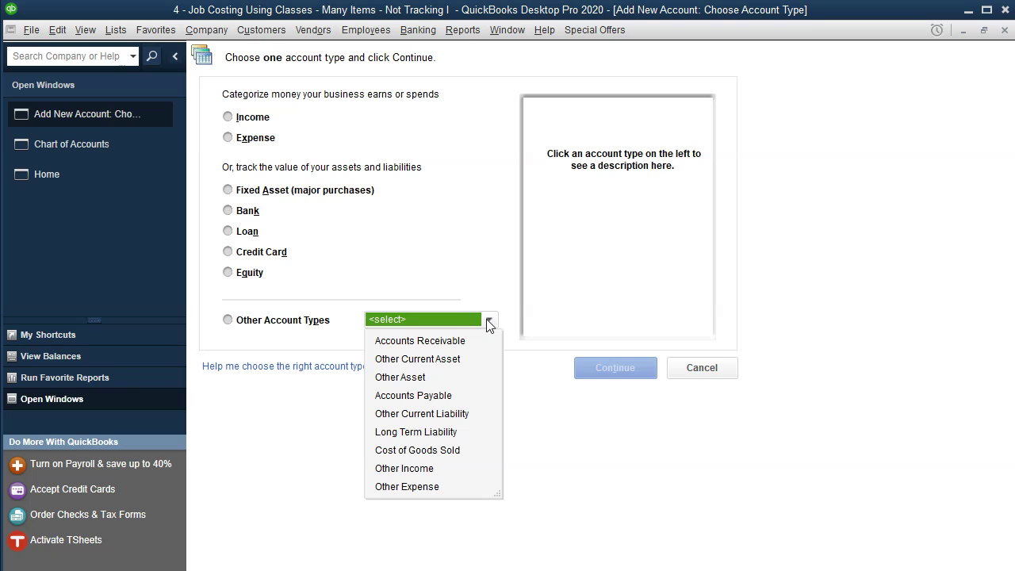
click(469, 451)
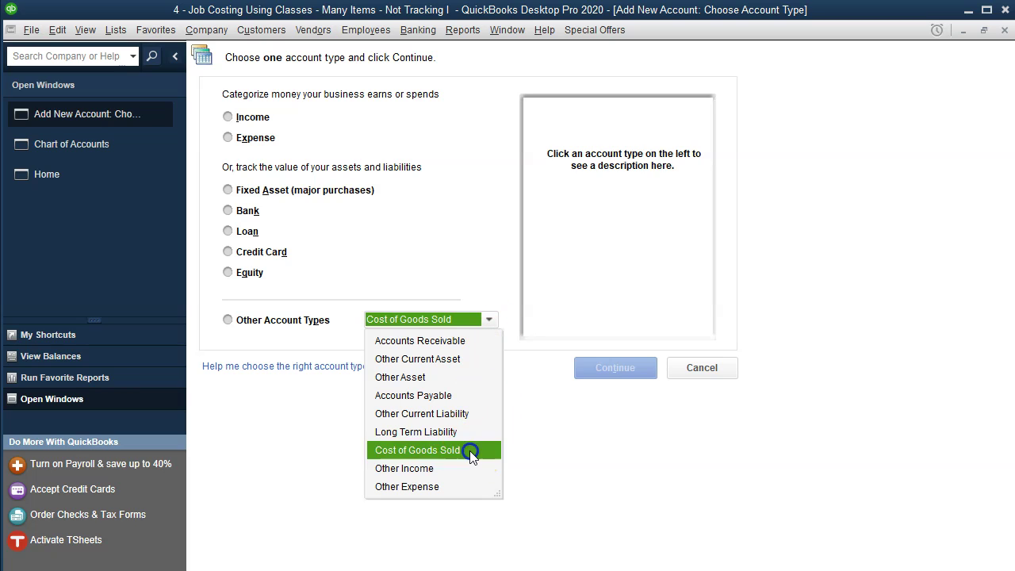
click(610, 369)
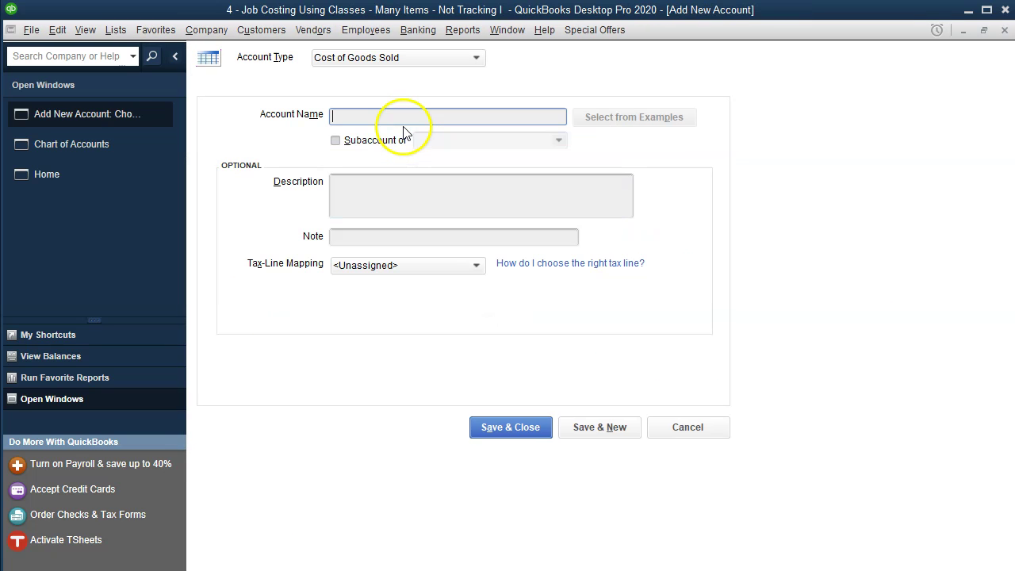
Name the account Direct Materials, copy that name into the description, and save the account.
text(Direct Materials)
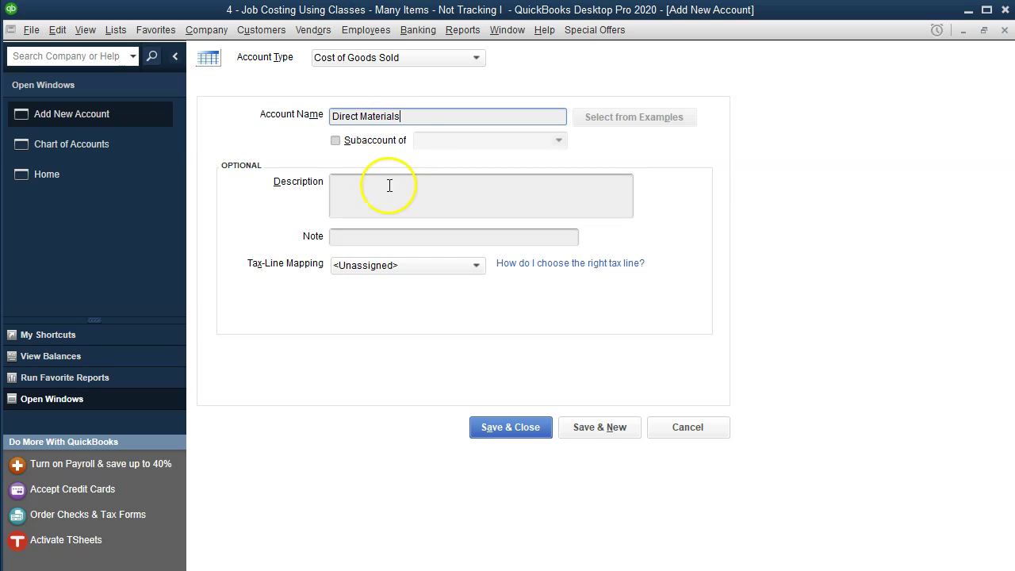
drag(404, 116, 291, 101)
key(ctrl+c)
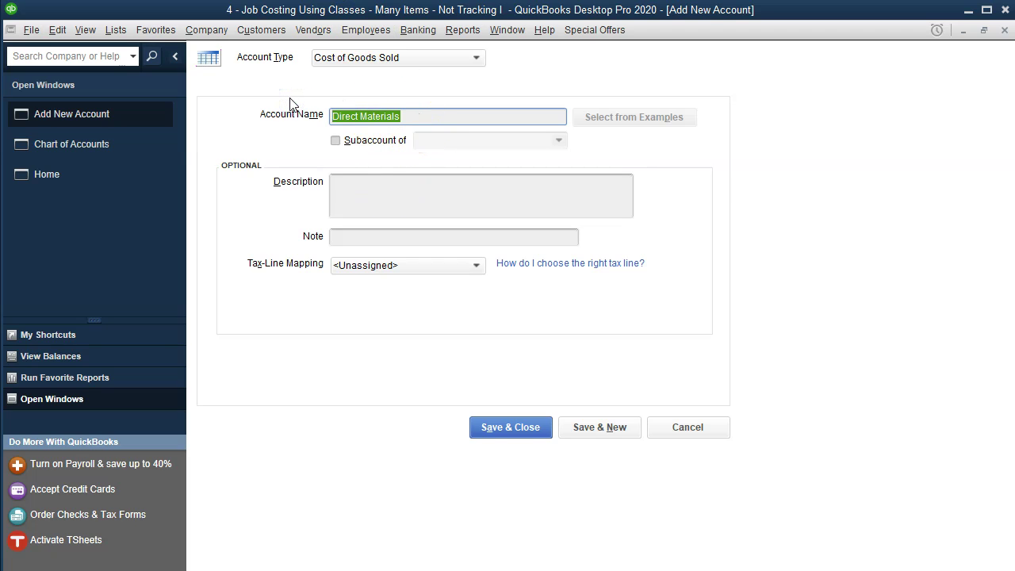
click(420, 198)
key(ctrl+v)
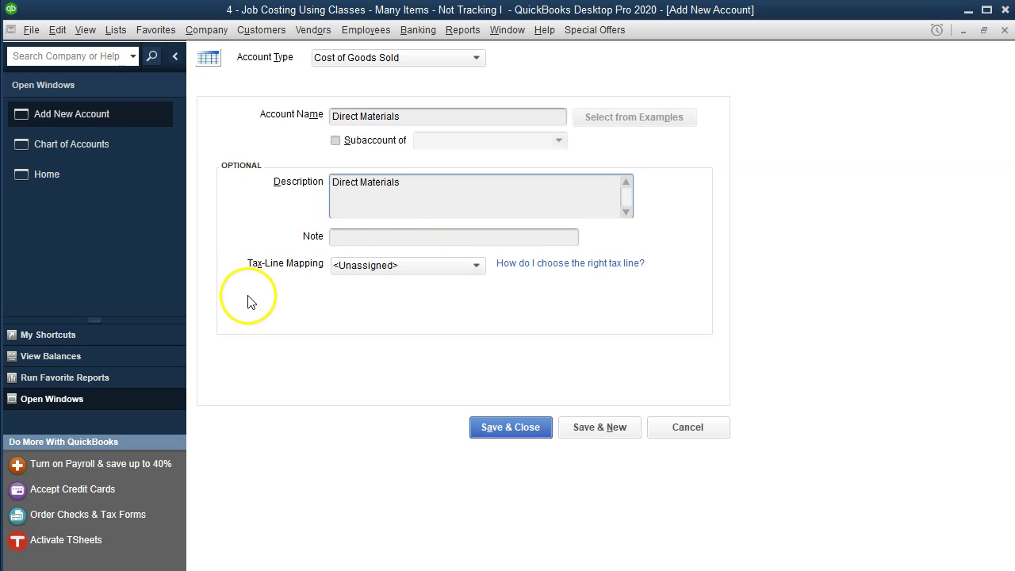
click(478, 438)
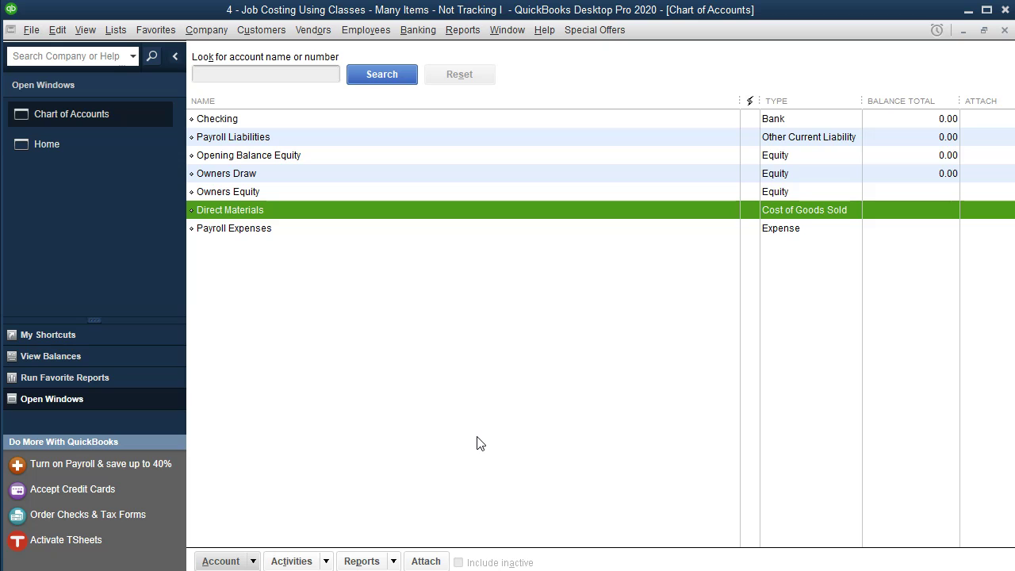
Add a Cost of Goods Sold account named Direct Labor and save it, continuing with another new account.
click(254, 561)
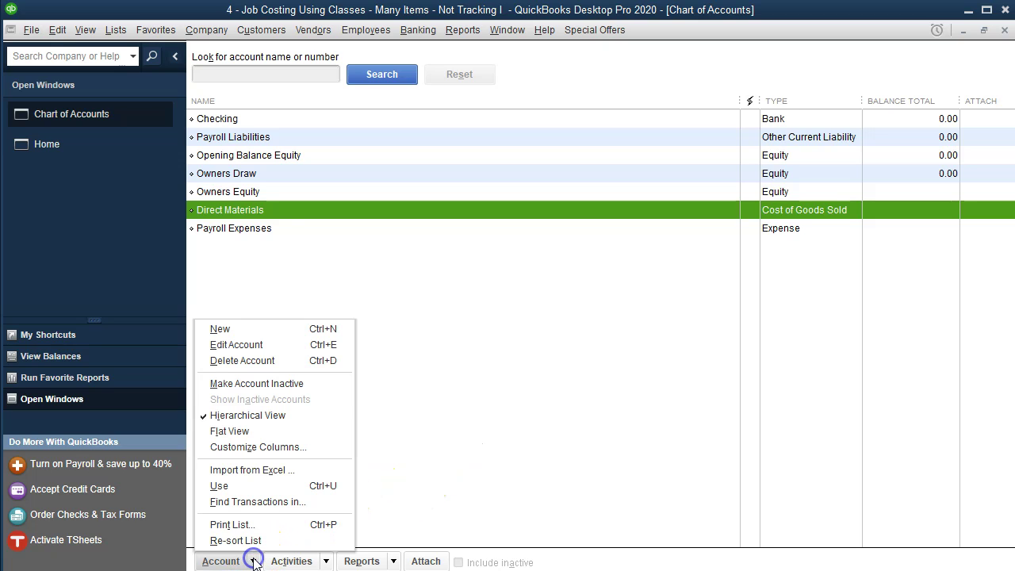
click(266, 333)
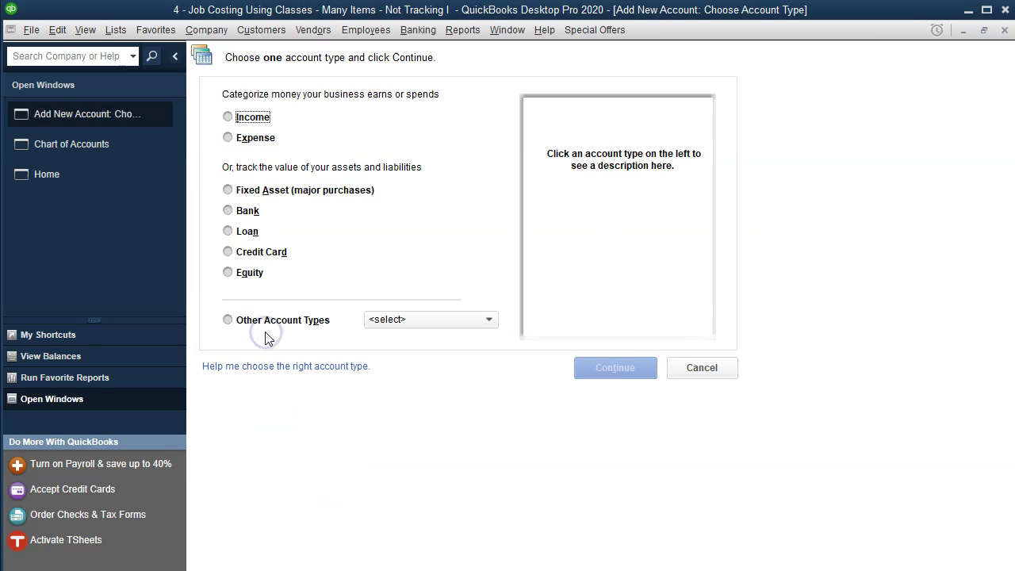
click(460, 321)
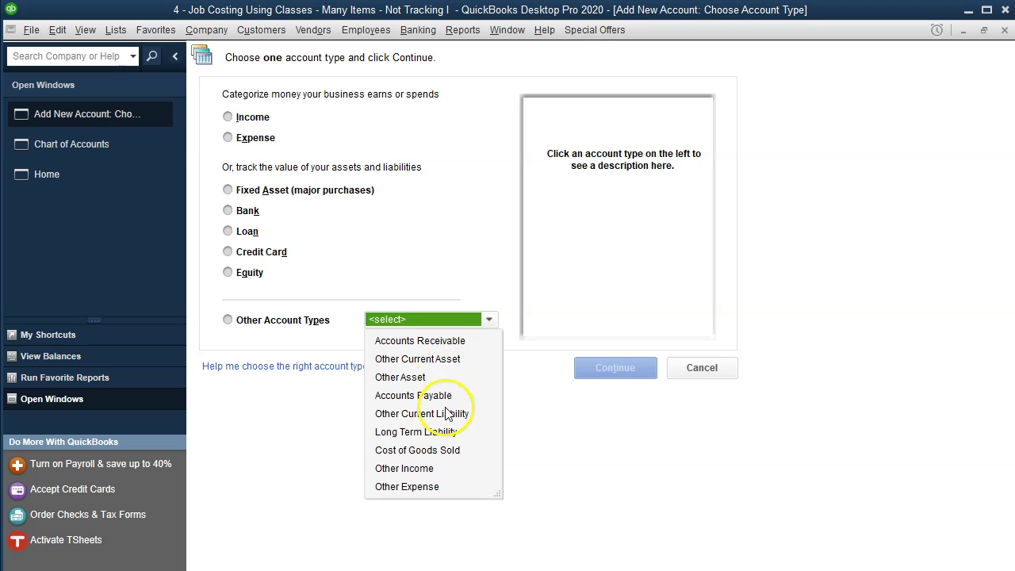
click(429, 450)
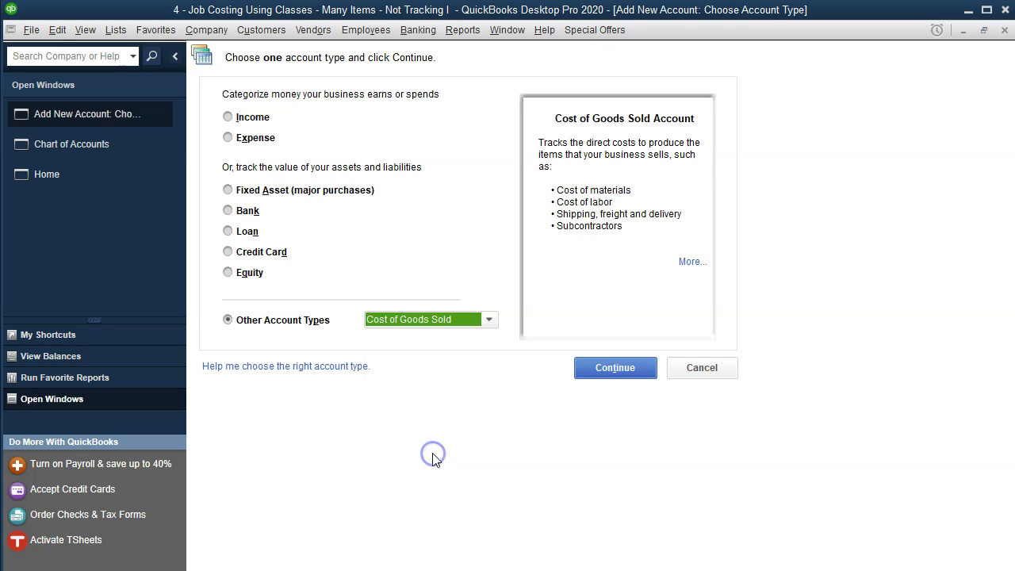
click(613, 369)
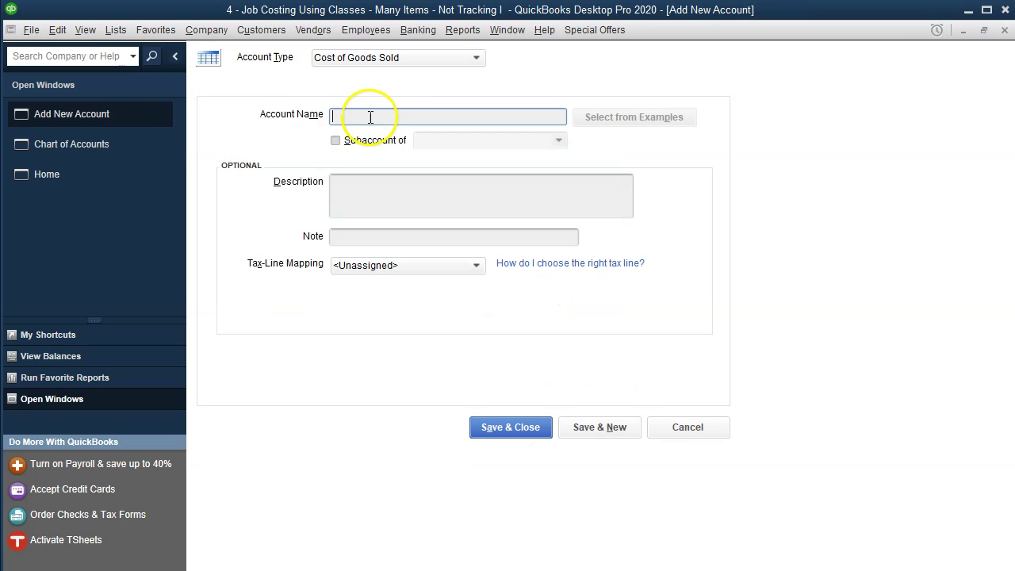
click(363, 117)
click(381, 198)
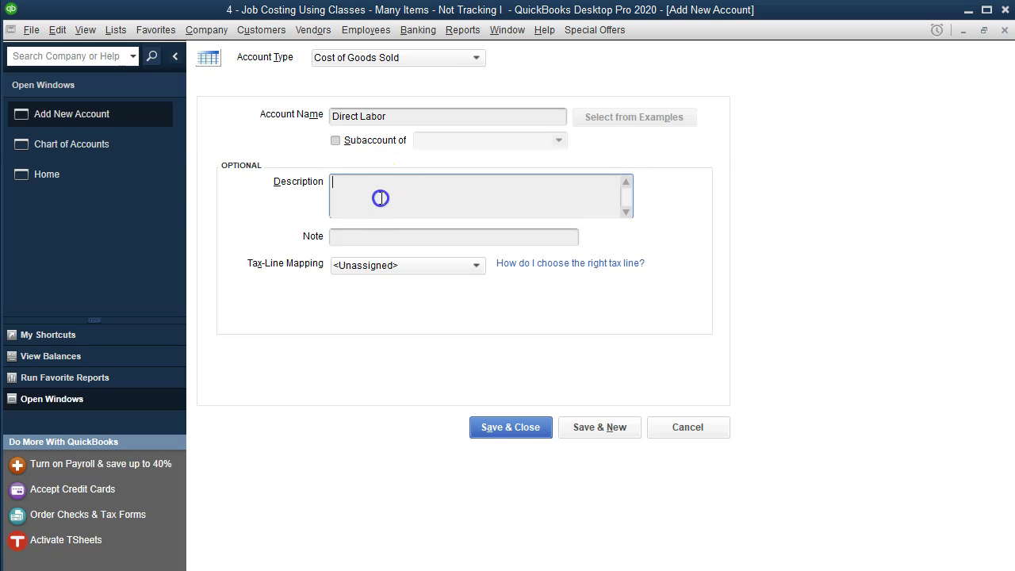
click(620, 441)
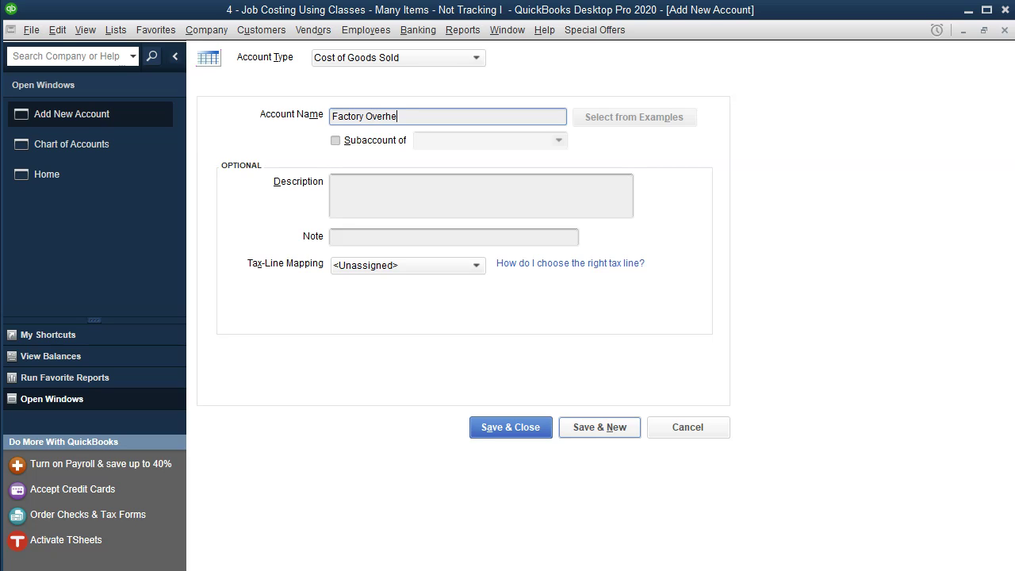
Name the new account Factory Overhead, copy that name into the description, and save it, returning to the Chart of Accounts.
key(Tab)
click(622, 438)
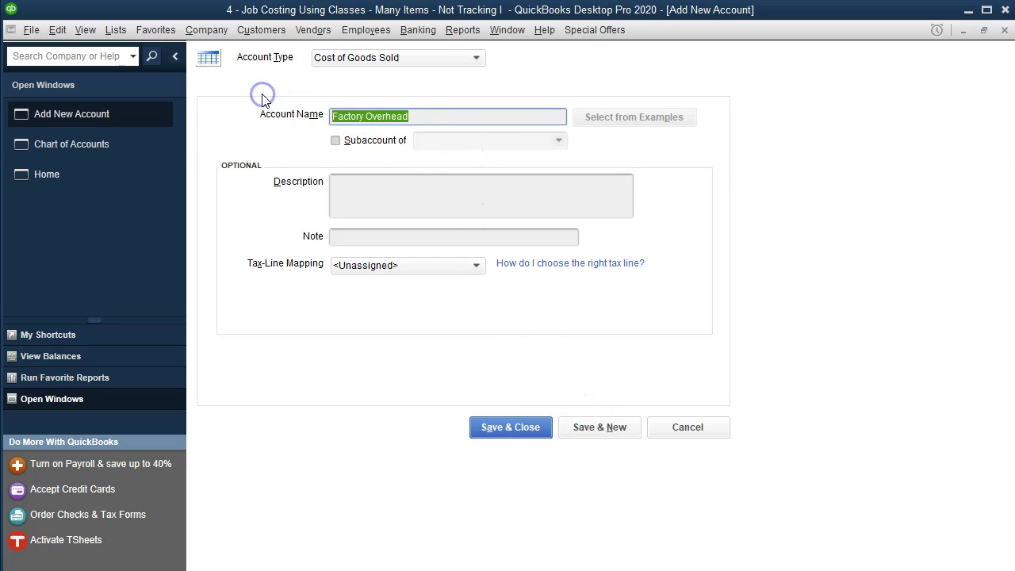
click(369, 191)
key(ctrl+v)
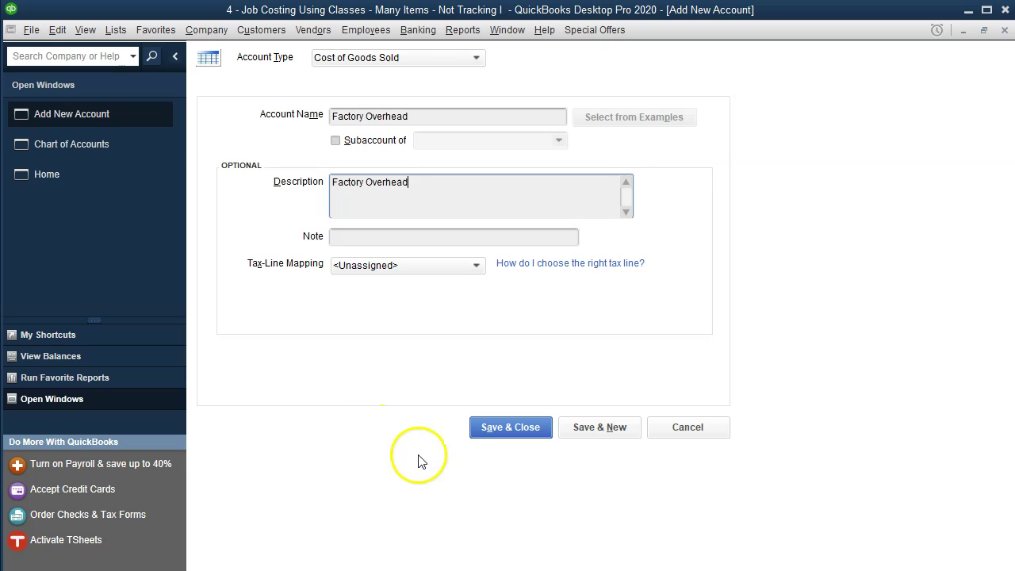
click(543, 439)
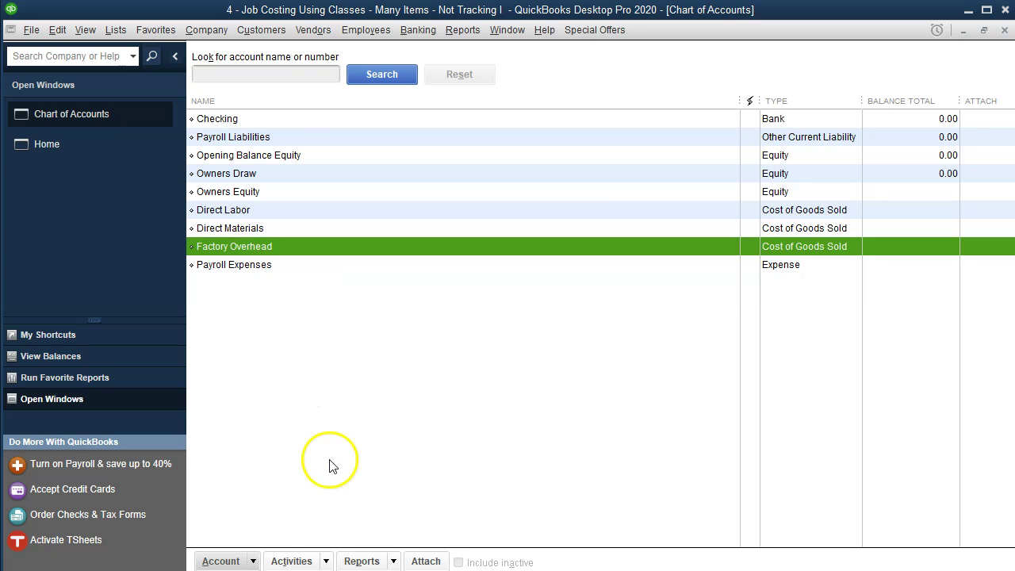
Start another new account of type Cost of Goods Sold from the Chart of Accounts.
click(253, 562)
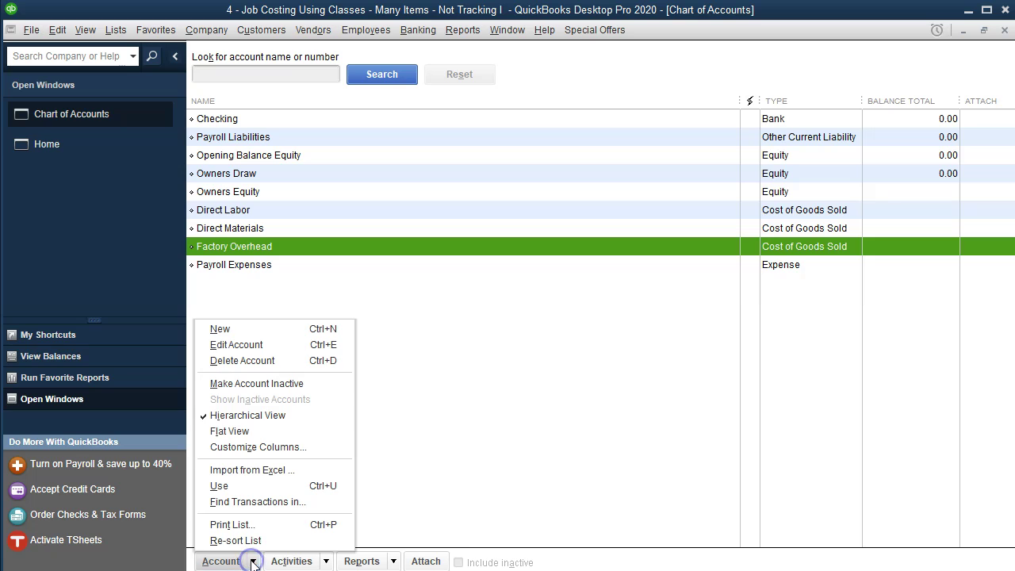
click(238, 330)
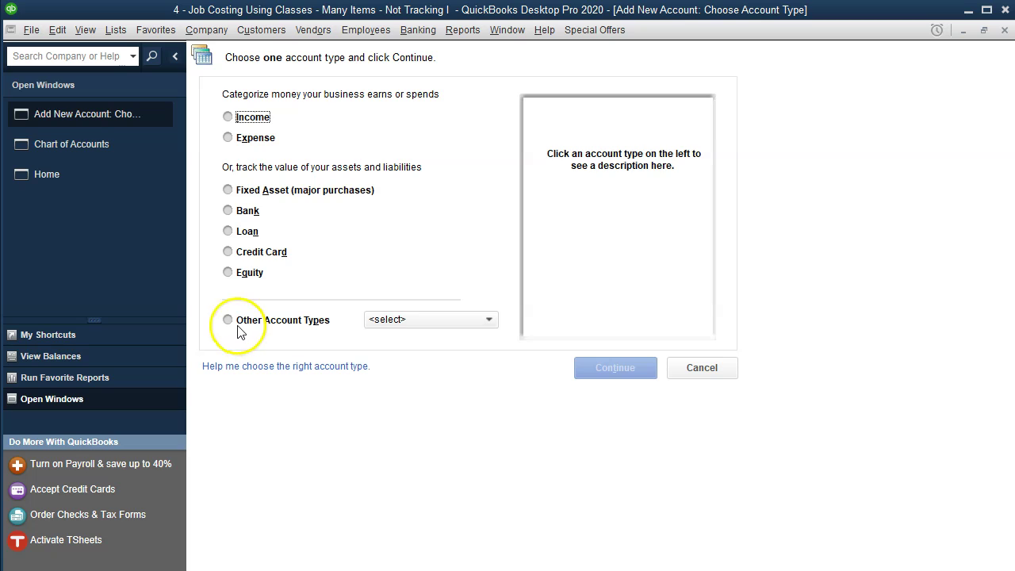
click(239, 327)
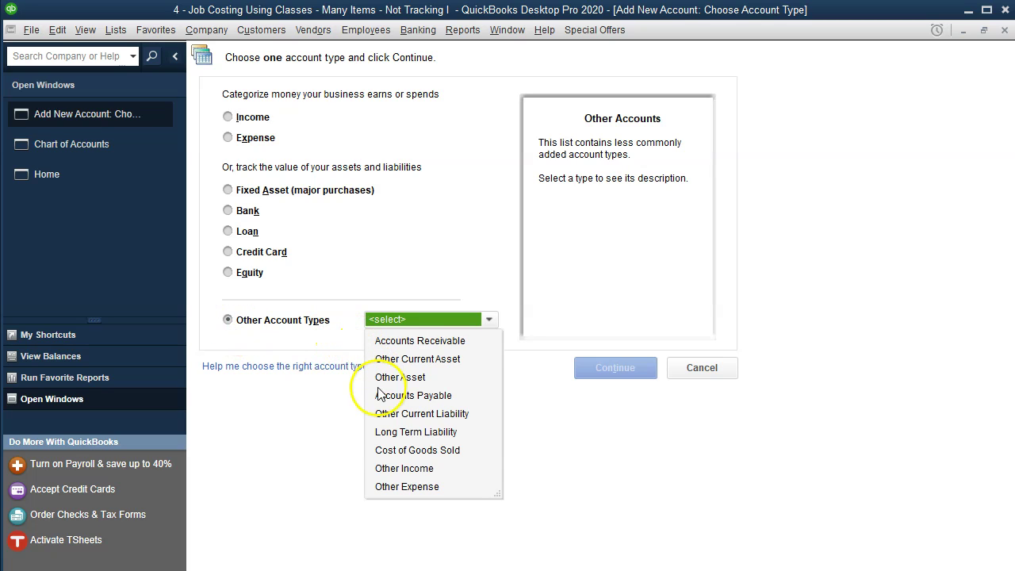
click(414, 450)
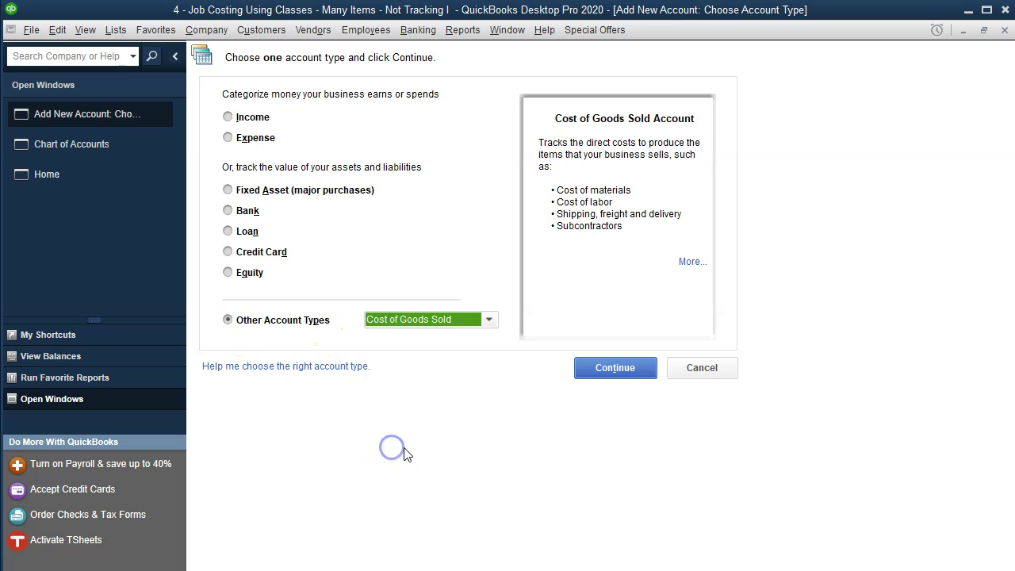
click(624, 367)
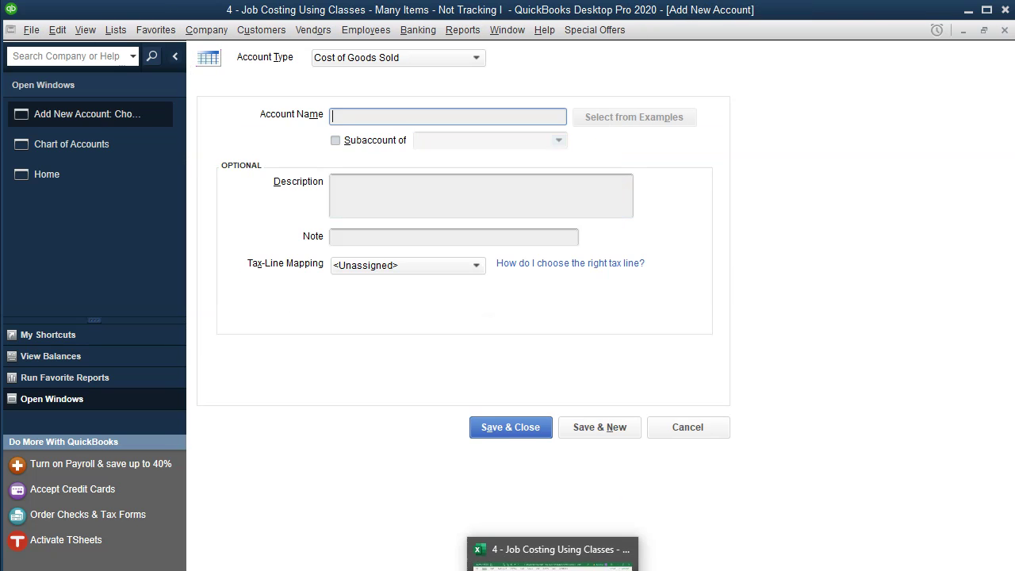
Switch to Excel and copy the text Surface finishing from cell AC2.
click(553, 555)
click(696, 204)
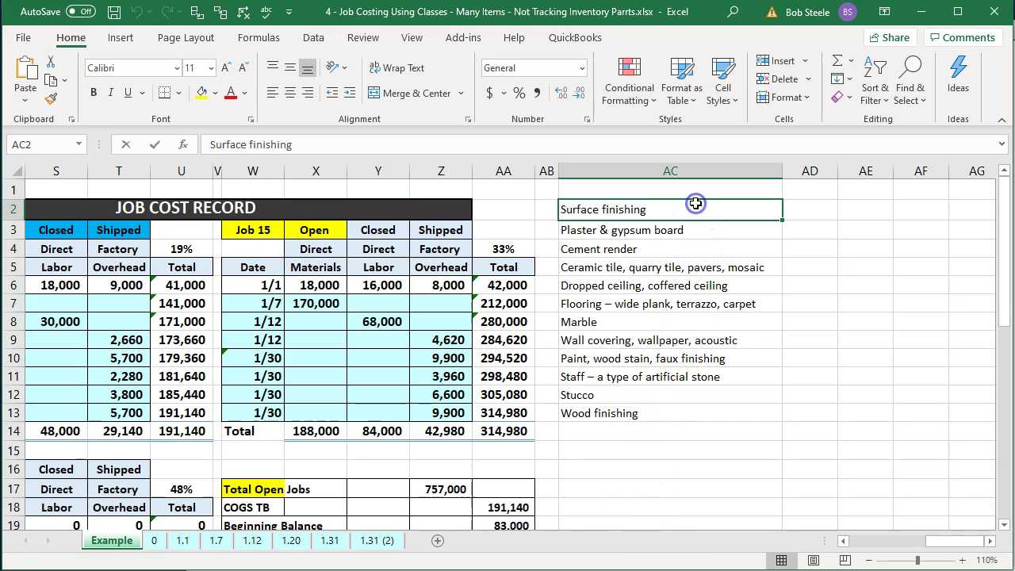
double_click(668, 204)
key(shift+Home)
key(ctrl+c)
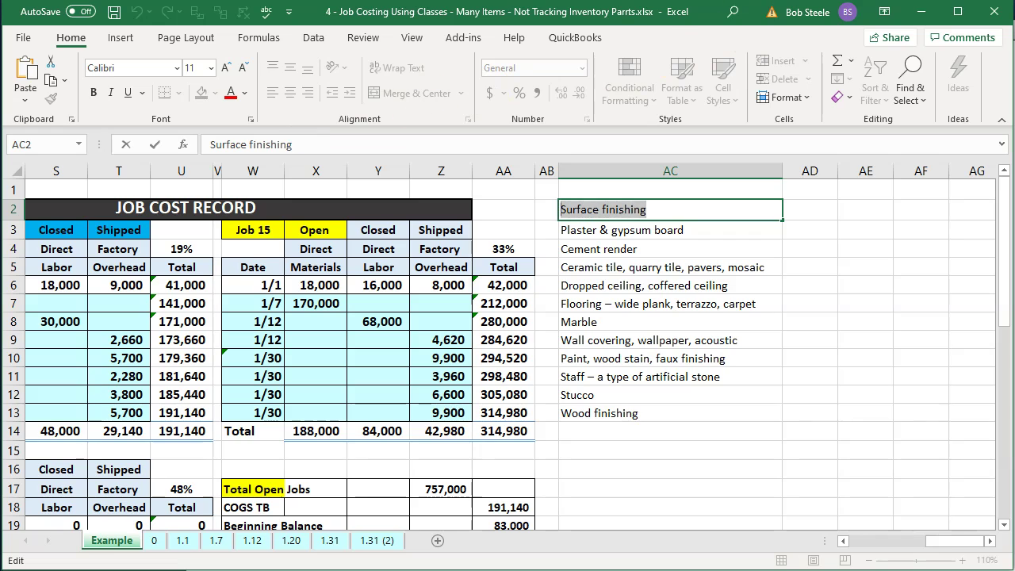
Back in QuickBooks, save Surface finishing as a subaccount of Direct Materials with the same description, continuing with another new account.
click(924, 11)
click(389, 116)
key(ctrl+v)
click(335, 140)
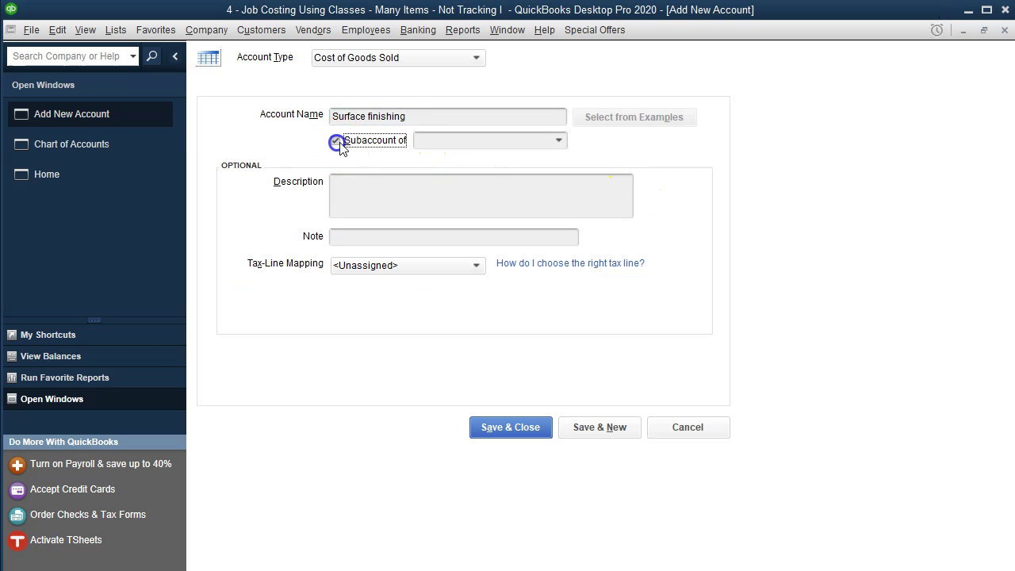
click(558, 143)
click(474, 216)
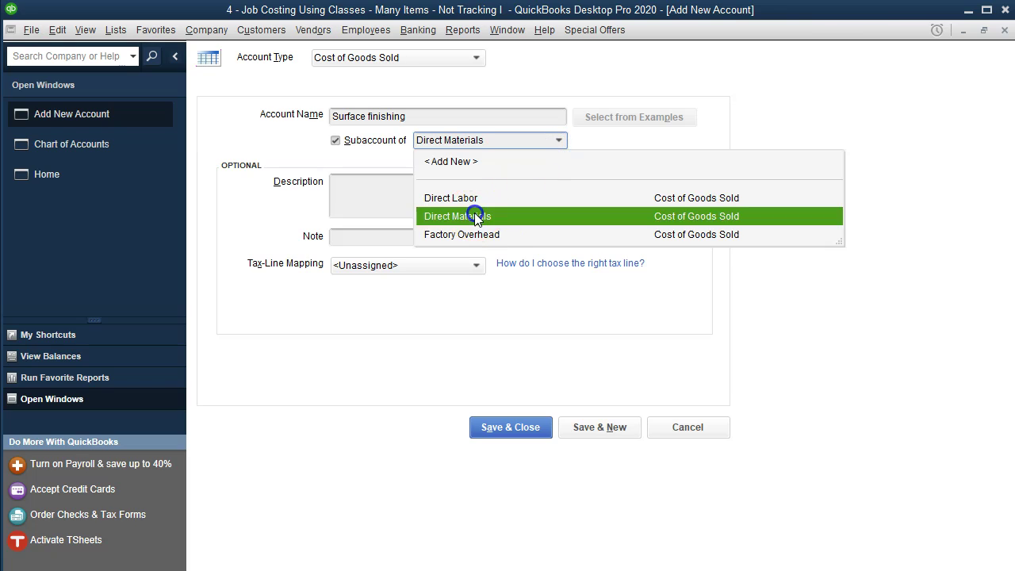
click(425, 199)
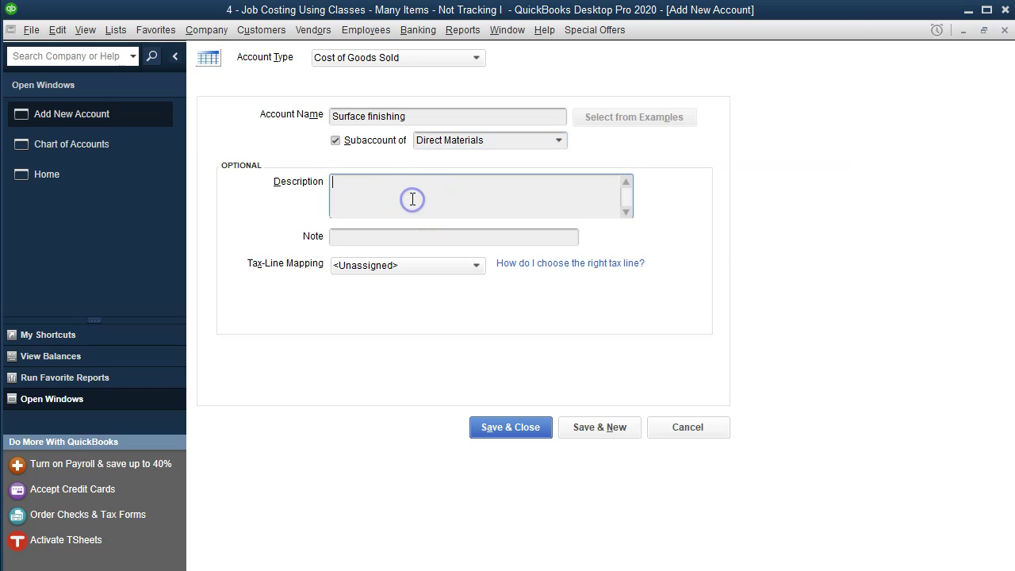
key(ctrl+v)
click(595, 427)
Switch to Excel and copy the text Plaster & gypsum board from cell AC3.
key(alt+Tab)
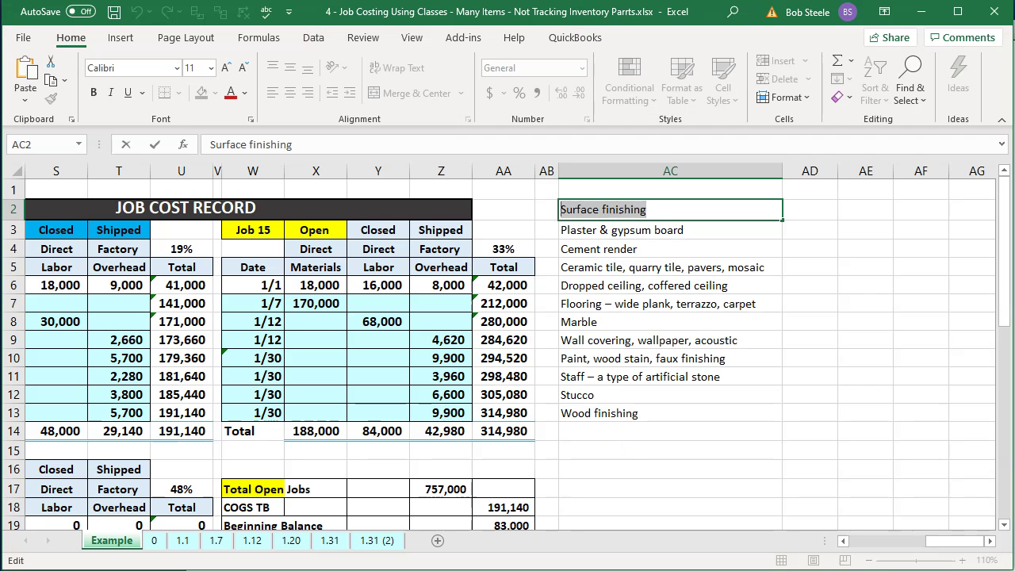
click(704, 237)
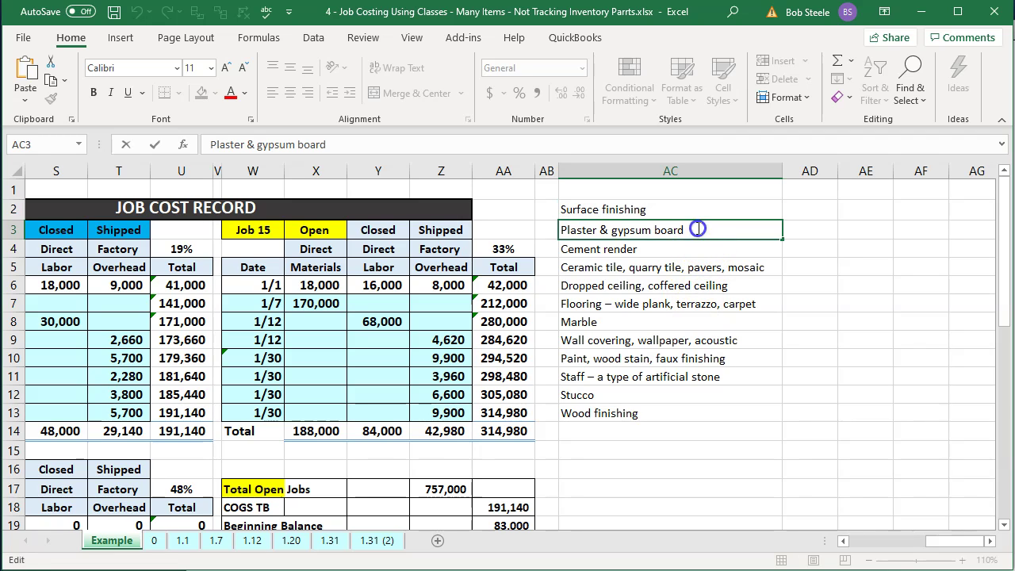
triple_click(704, 230)
key(ctrl+c)
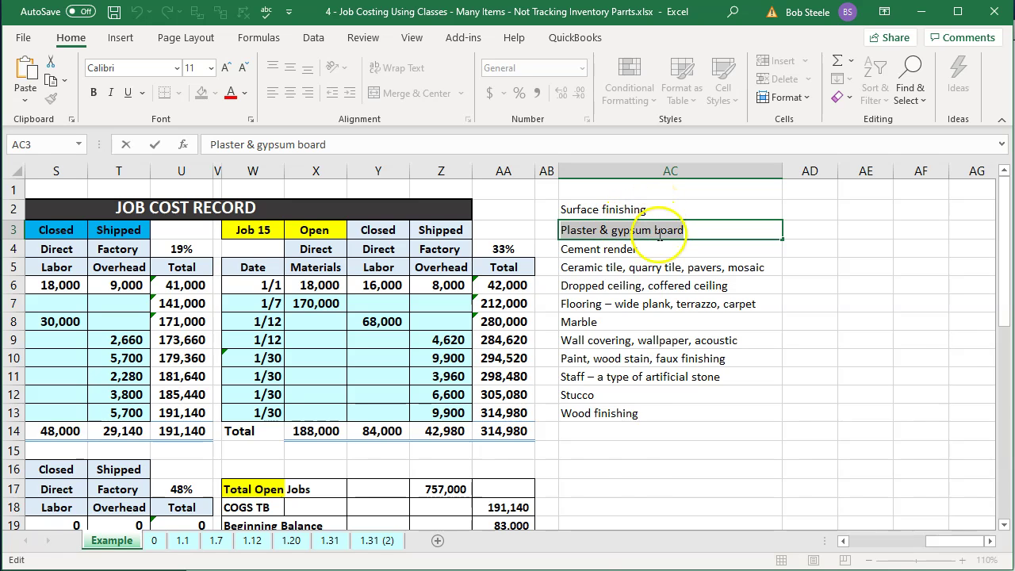
Back in QuickBooks, save Plaster & gypsum board as a subaccount of Direct Materials with the same description, continuing with another new account.
click(519, 558)
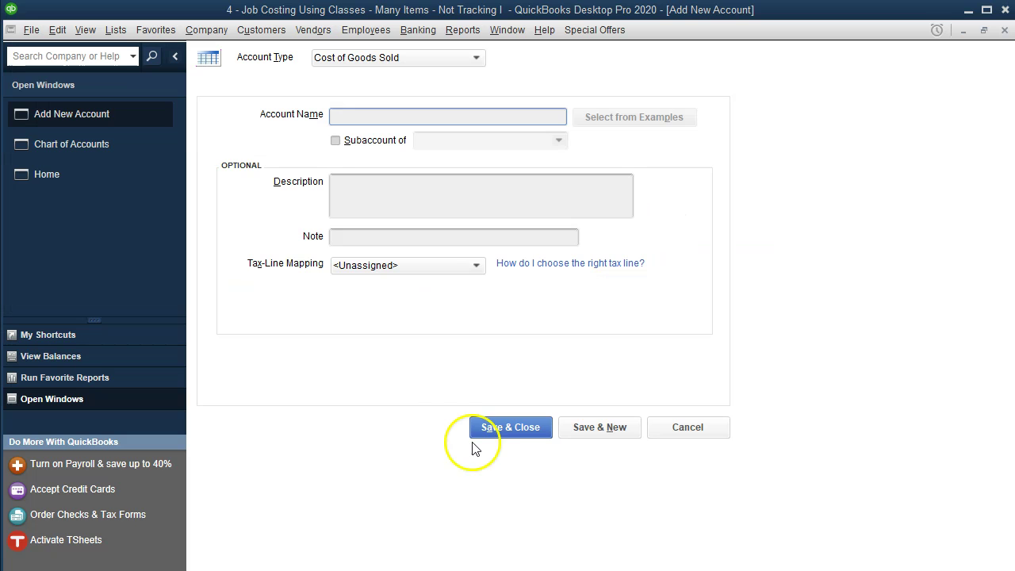
click(370, 111)
key(ctrl+v)
click(335, 141)
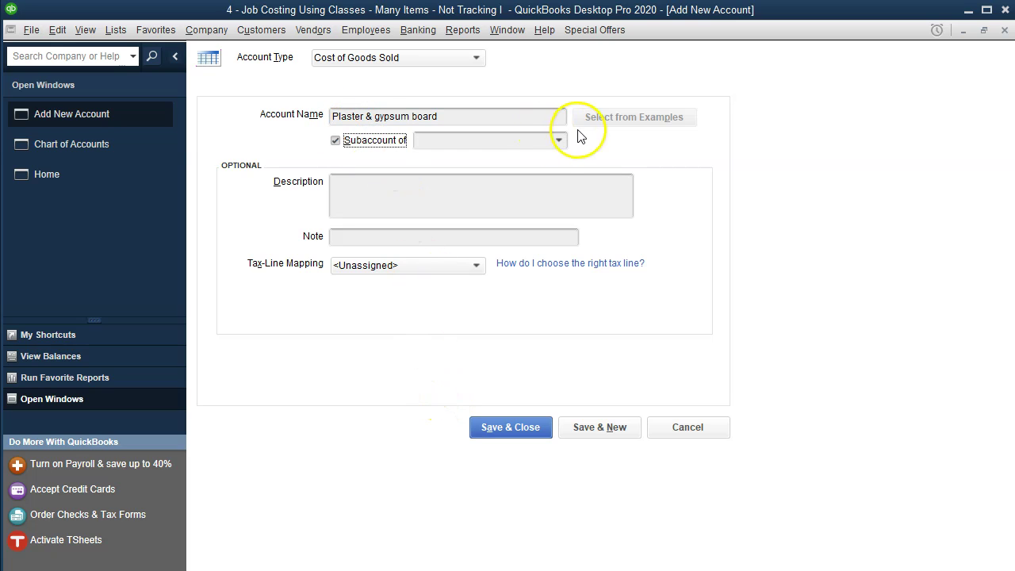
click(559, 140)
click(470, 216)
click(449, 205)
key(ctrl+v)
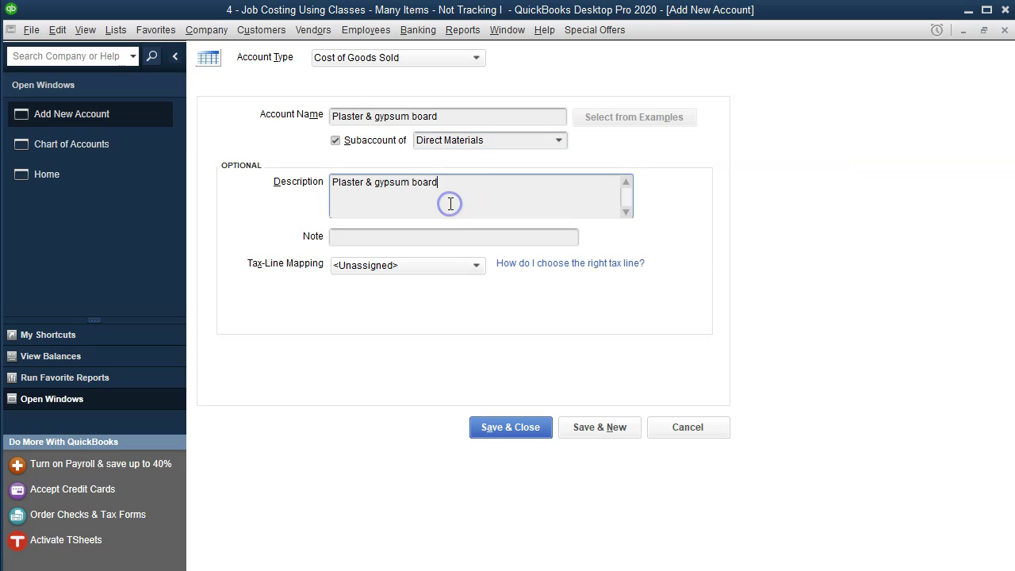
click(588, 434)
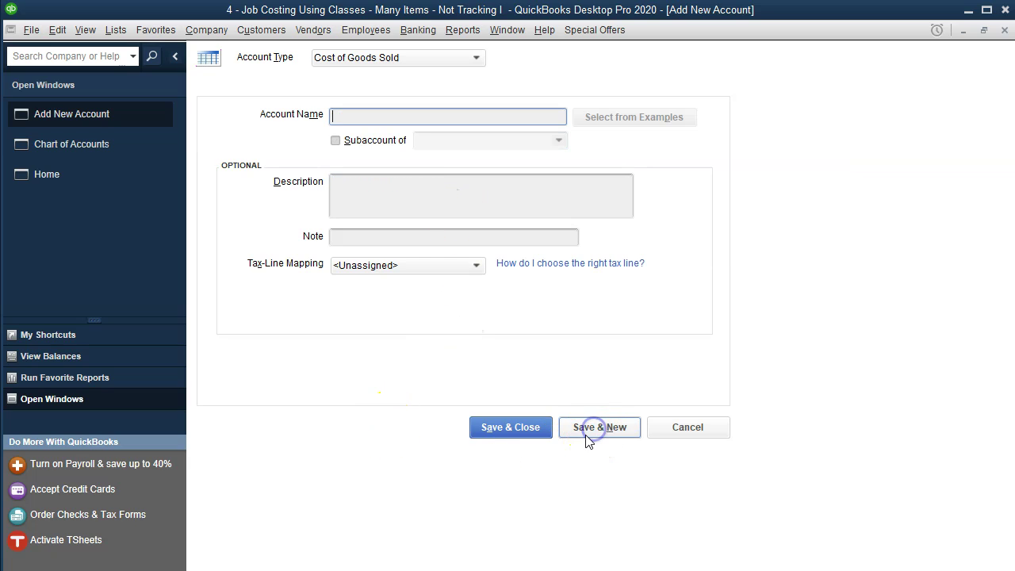
Switch to Excel and copy the text Cement render from cell AC4.
key(alt+Tab)
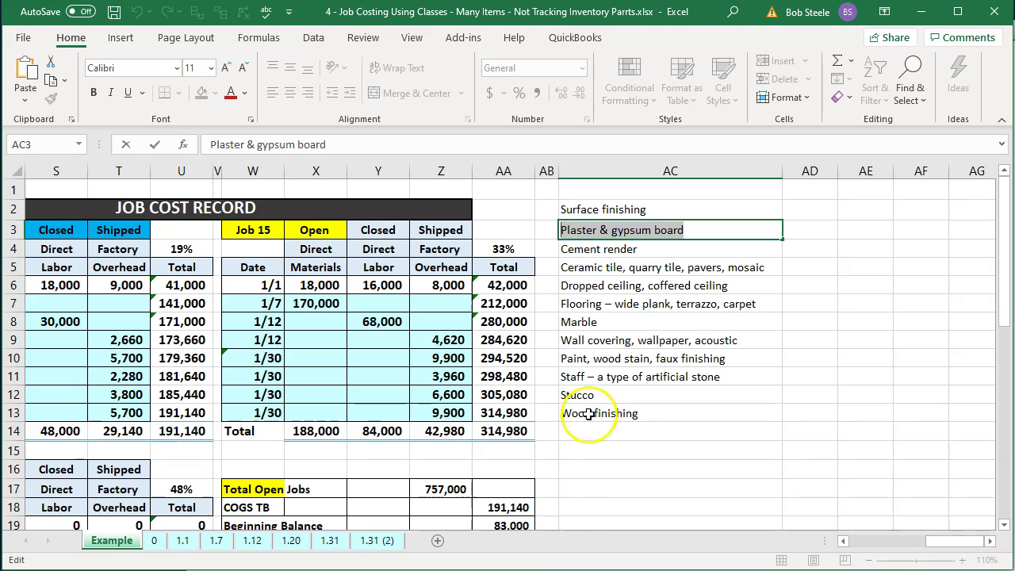
double_click(659, 249)
drag(658, 249, 486, 240)
key(ctrl+c)
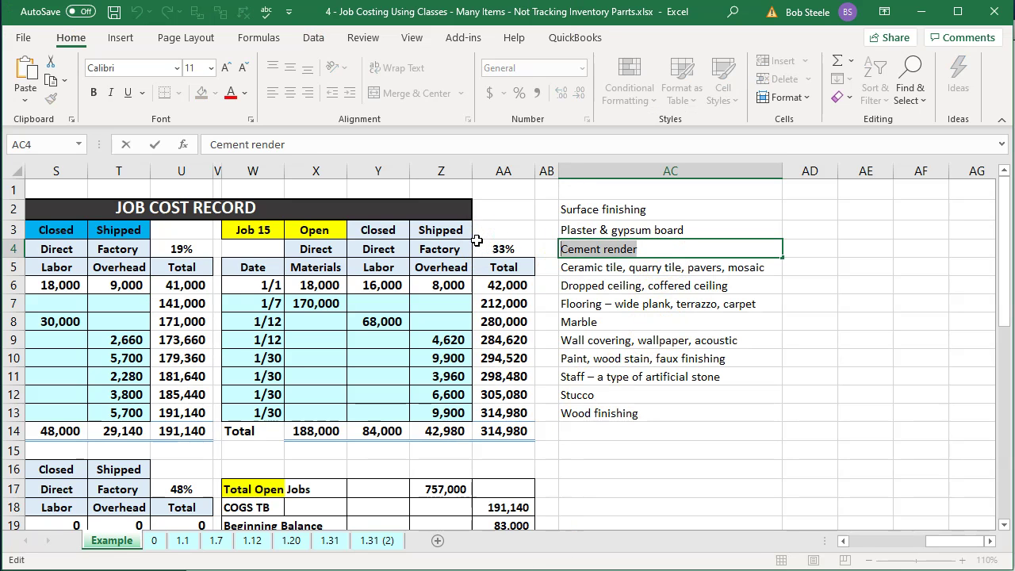
Switch to QuickBooks, name the new account Cement render, and mark it as a subaccount.
key(alt+Tab)
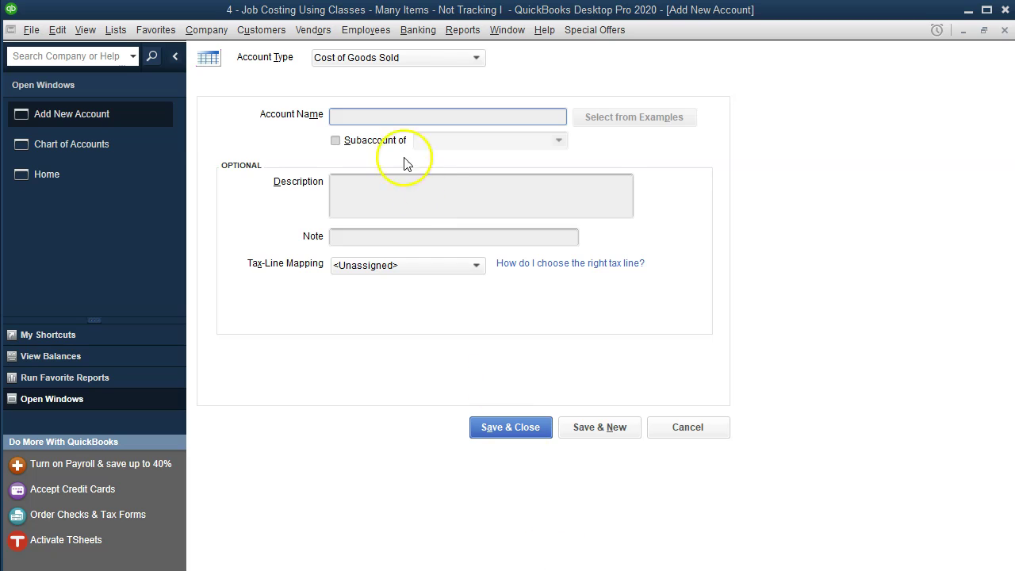
click(373, 116)
click(336, 140)
click(558, 141)
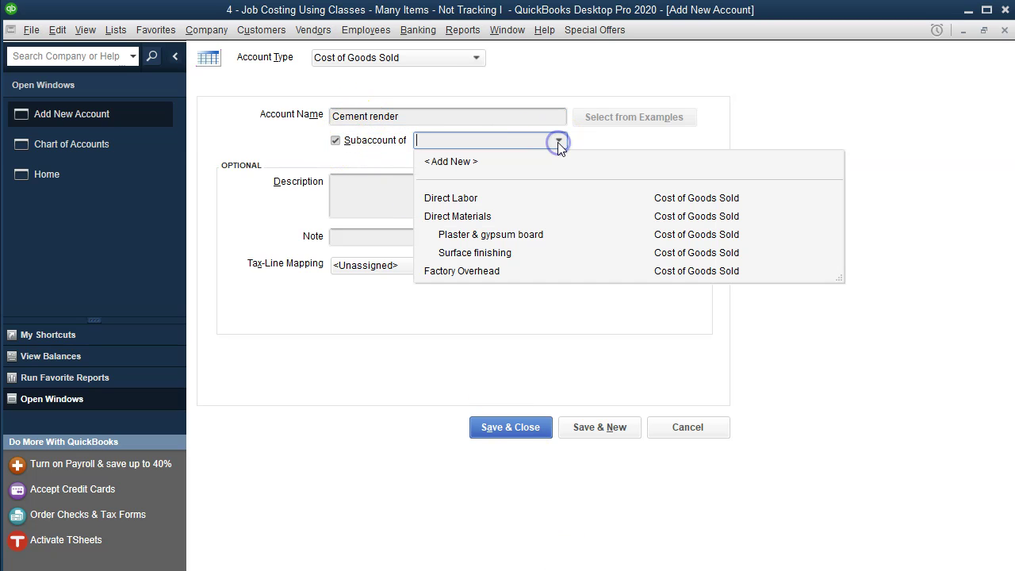
click(499, 215)
key(ctrl+v)
click(442, 217)
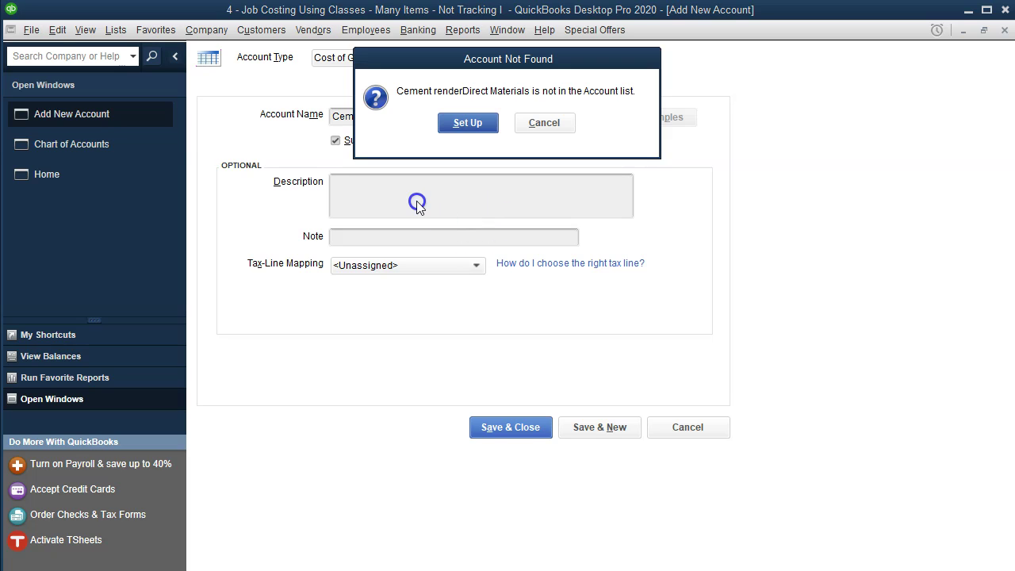
click(542, 123)
click(420, 208)
click(542, 123)
Set Direct Materials as the parent account, enter Cement render as the description, and save, continuing with another new account.
click(558, 140)
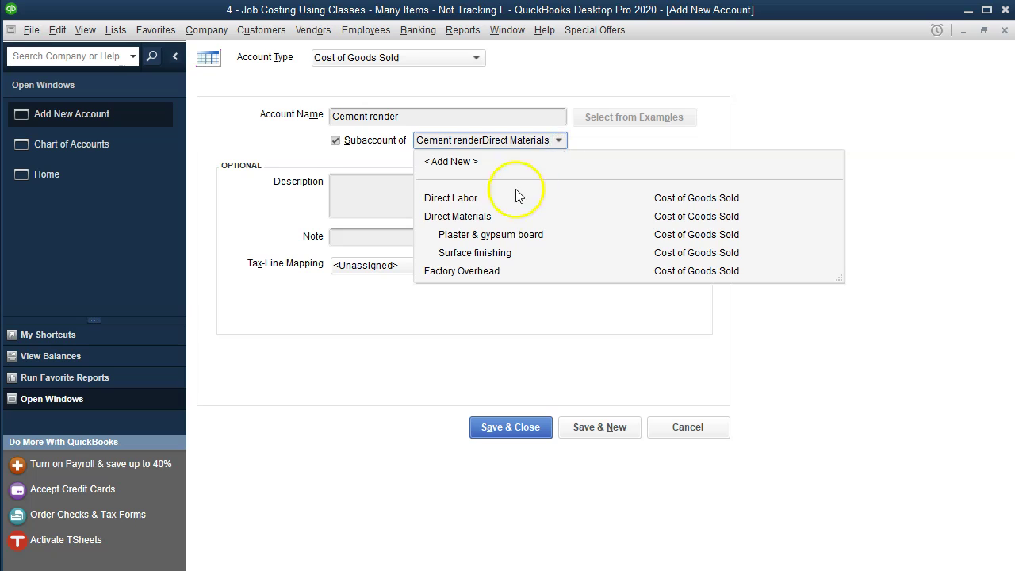
click(432, 216)
click(413, 192)
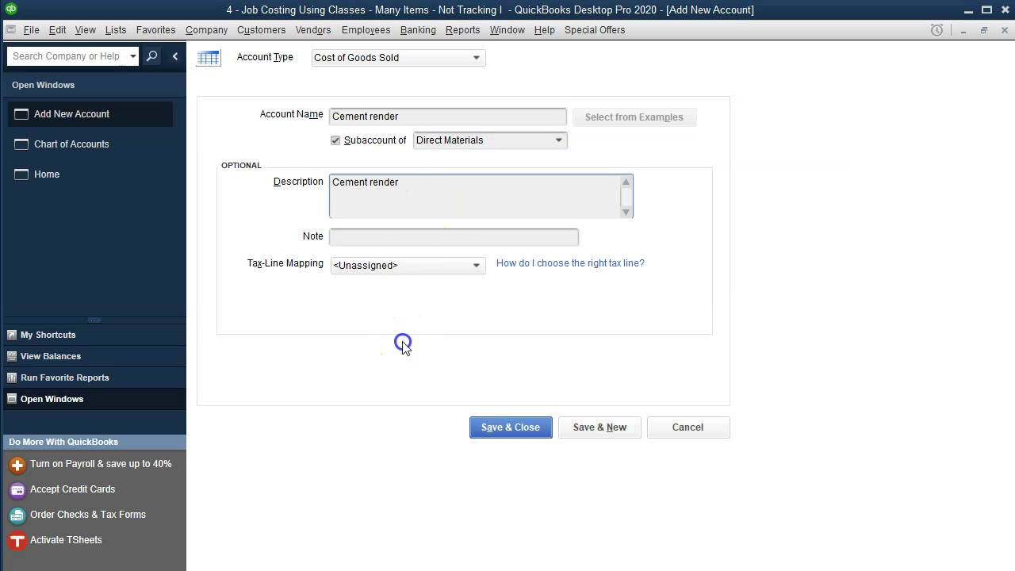
click(602, 428)
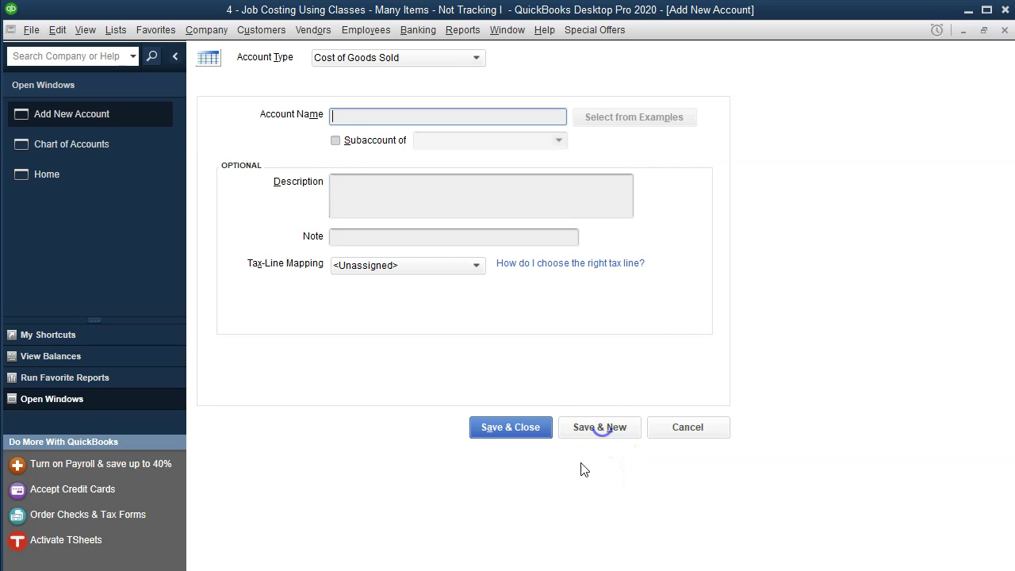
Switch to Excel and copy the text Ceramic tile, quarry tile, pavers, mosaic from cell AC5.
key(alt+Tab)
click(675, 267)
double_click(767, 268)
drag(768, 269, 507, 245)
key(ctrl+c)
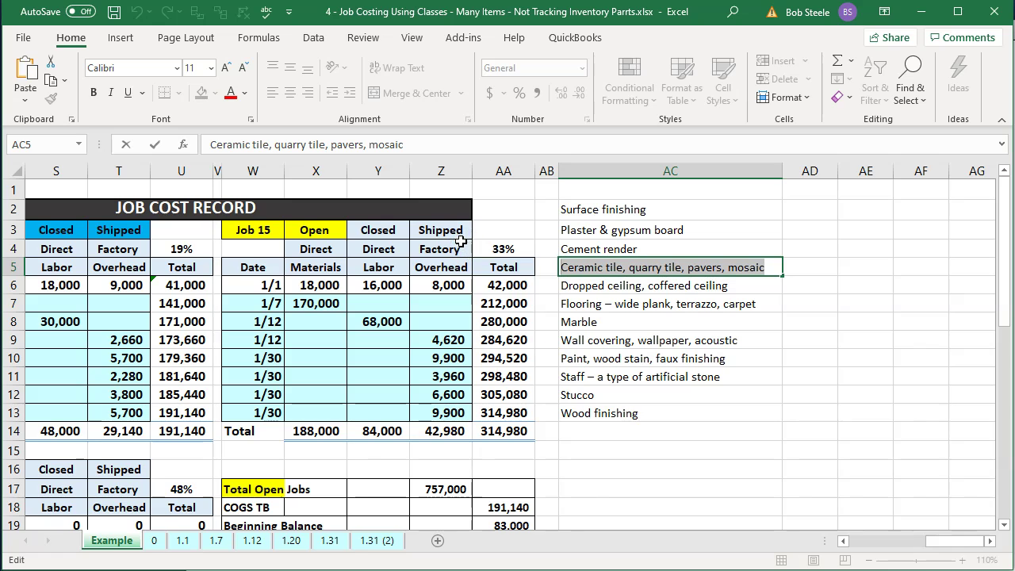
In QuickBooks, save Ceramic tile, quarry tile, pave as a Direct Materials subaccount described as Ceramic tile, quarry tile, pavers, mosaic, continuing with another new account.
key(alt+Tab)
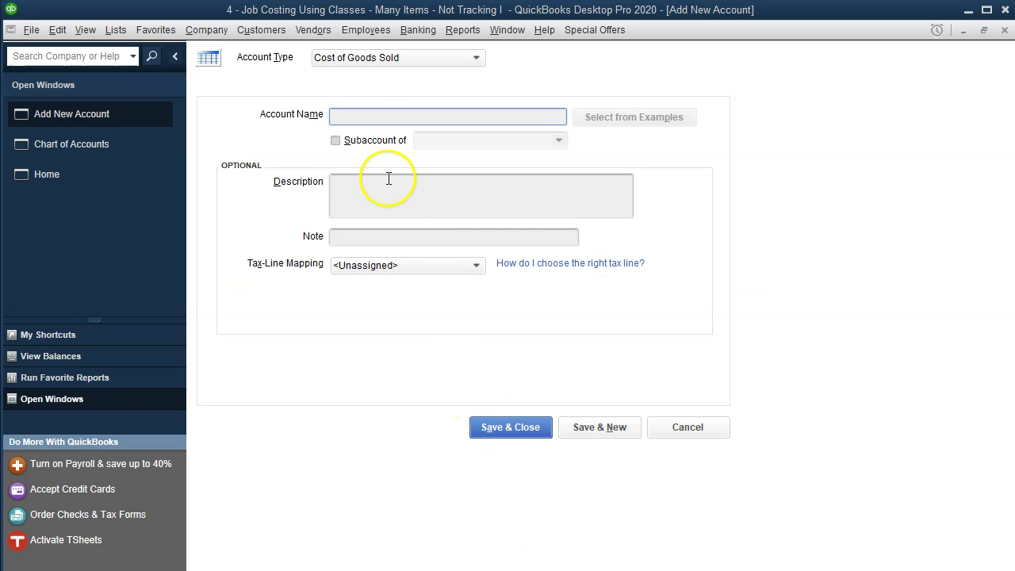
click(360, 115)
text(Ceramic tile, quarry tile, pave)
click(335, 141)
click(560, 141)
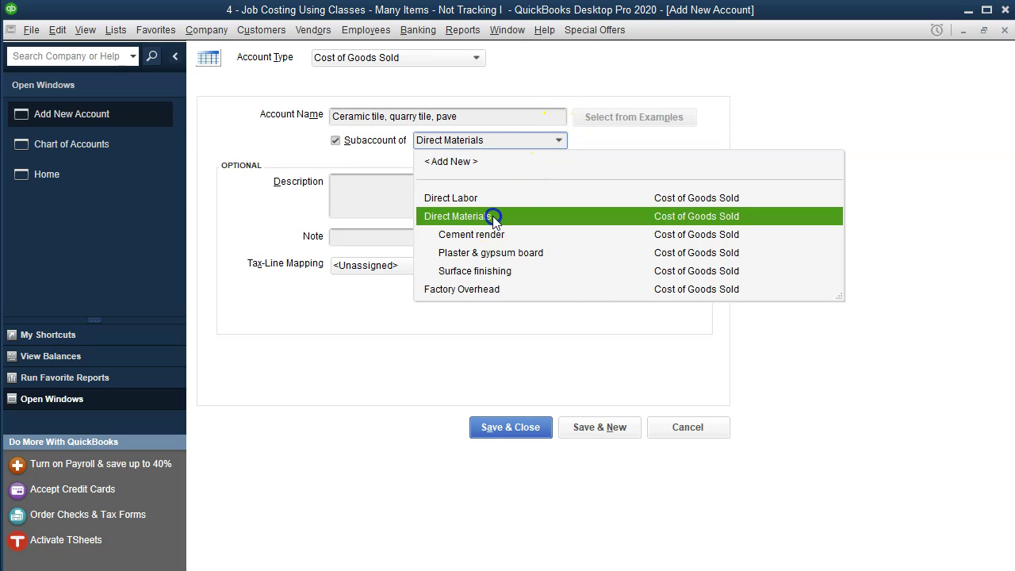
click(492, 216)
click(432, 192)
key(ctrl+v)
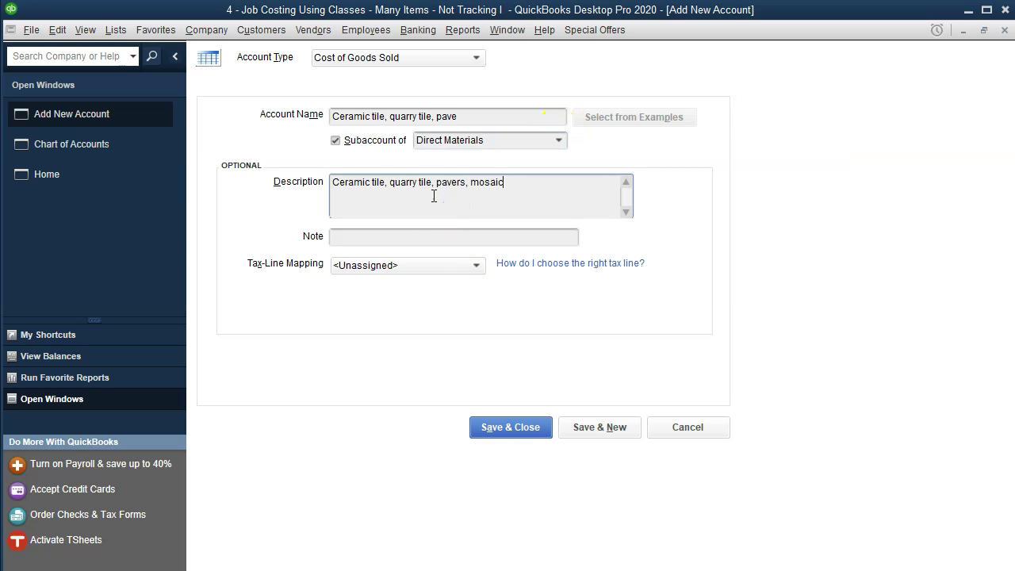
click(588, 426)
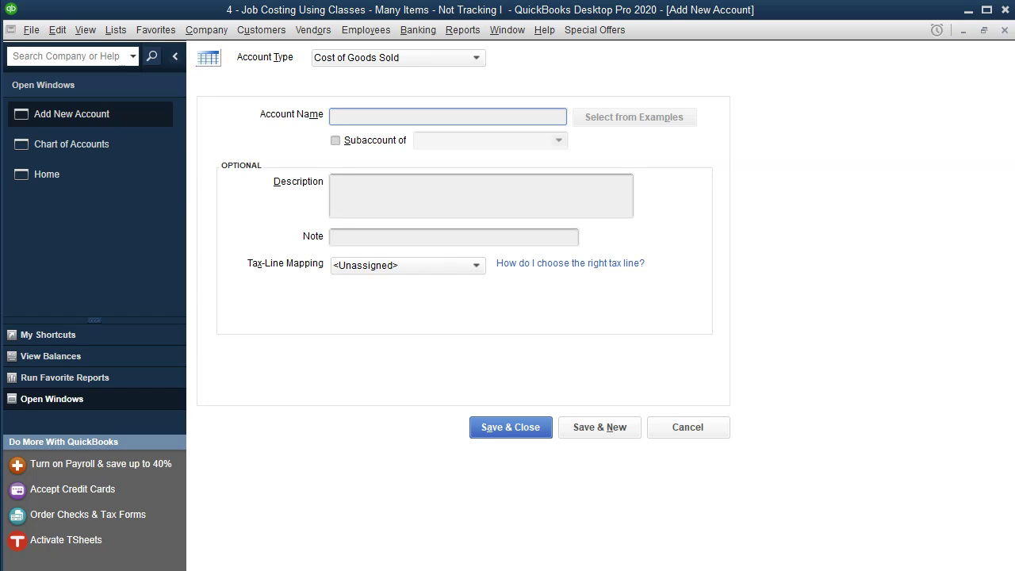
Switch to Excel and copy the text Dropped ceiling, coffered ceiling from cell AC6.
key(alt+Tab)
click(714, 285)
double_click(720, 283)
key(shift+Home)
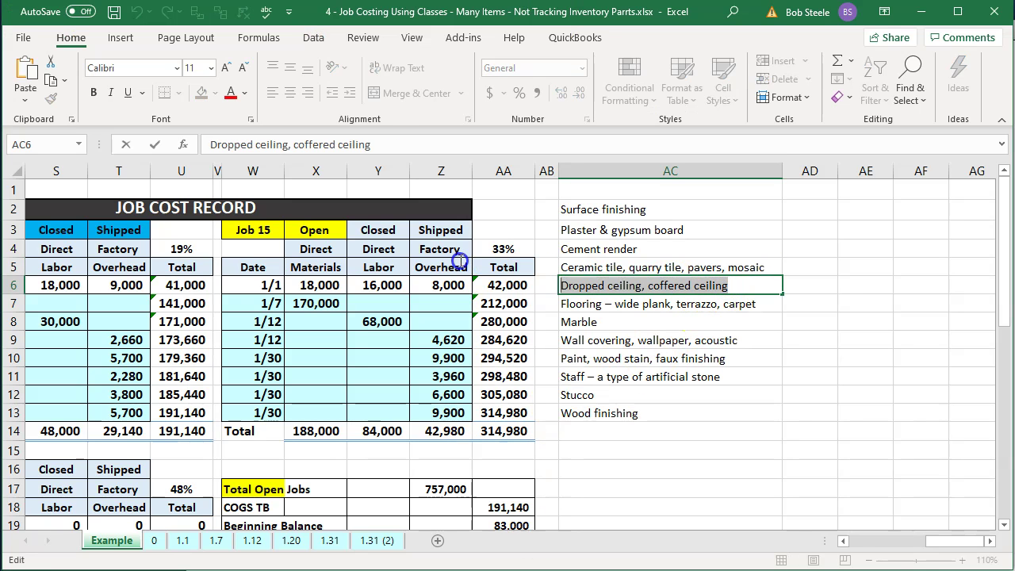
key(ctrl+c)
In QuickBooks, save Dropped ceiling, coffered ceili as a Direct Materials subaccount described as Dropped ceiling, coffered ceiling, continuing with another new account.
key(alt+Tab)
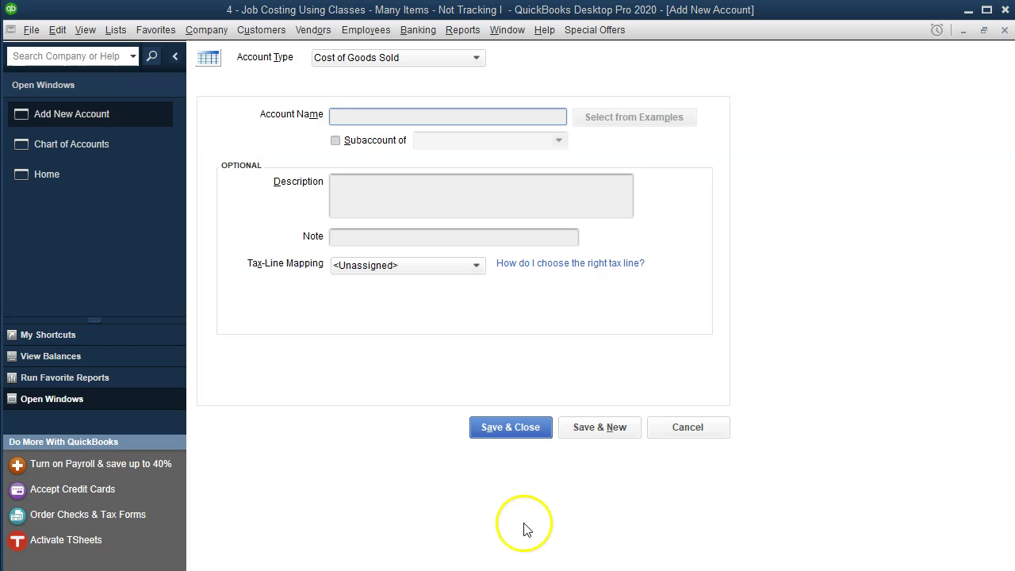
click(379, 115)
key(ctrl+v)
click(335, 140)
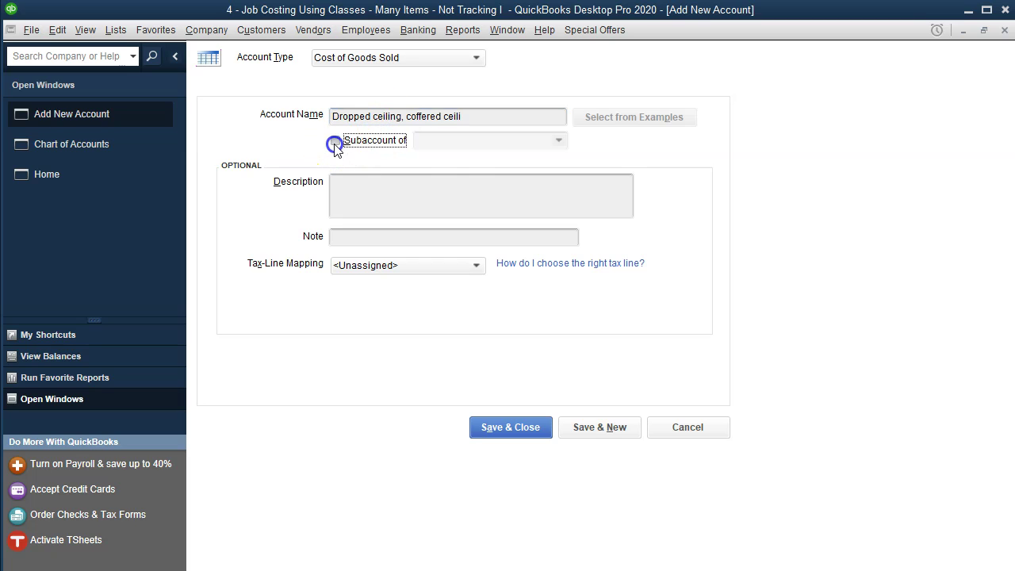
click(558, 141)
click(468, 217)
click(421, 204)
key(ctrl+v)
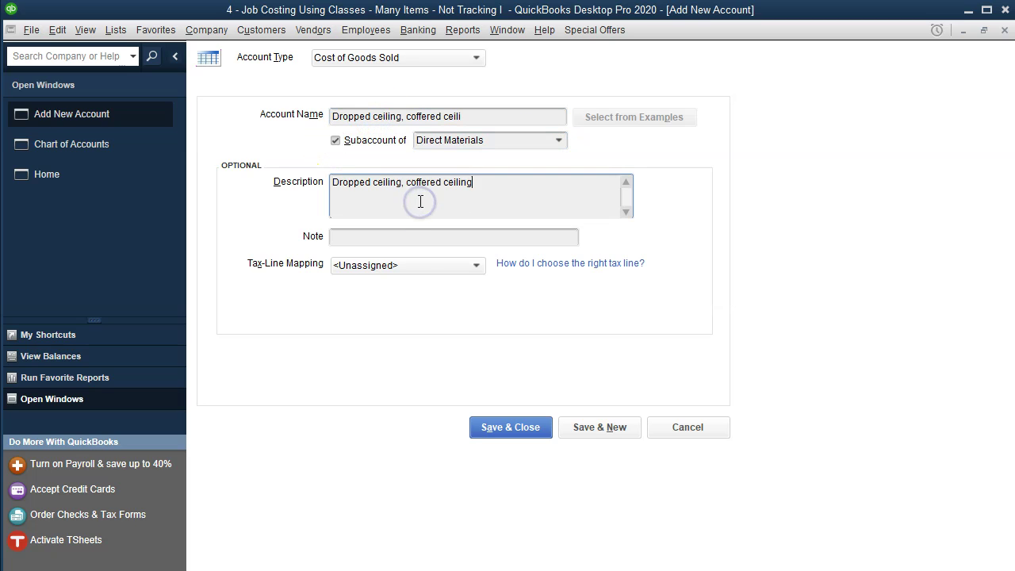
click(603, 435)
Switch to Excel and copy the text Flooring – wide plank, terrazzo, carpet from cell AC7.
key(alt+Tab)
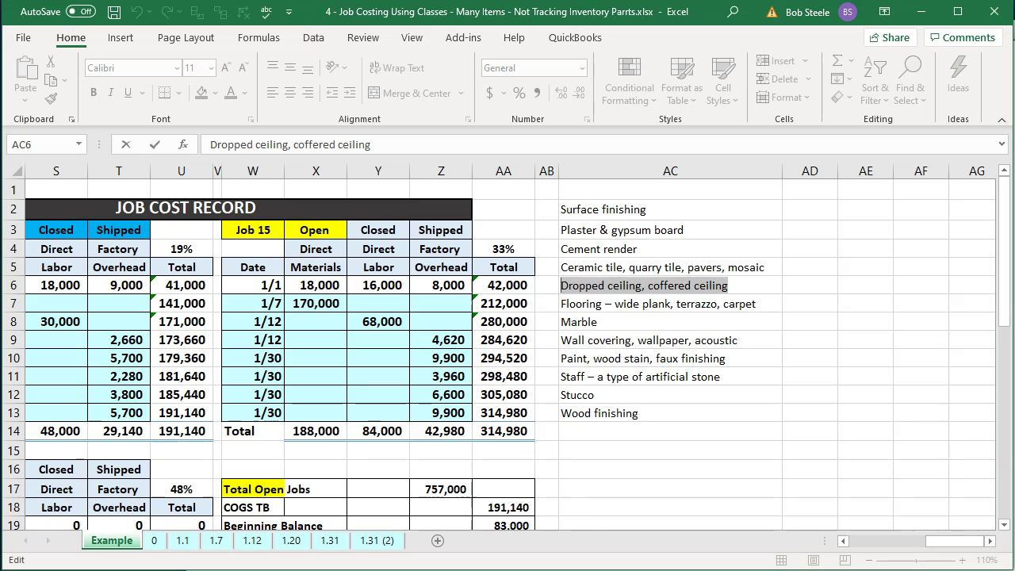
double_click(713, 302)
drag(757, 303, 369, 297)
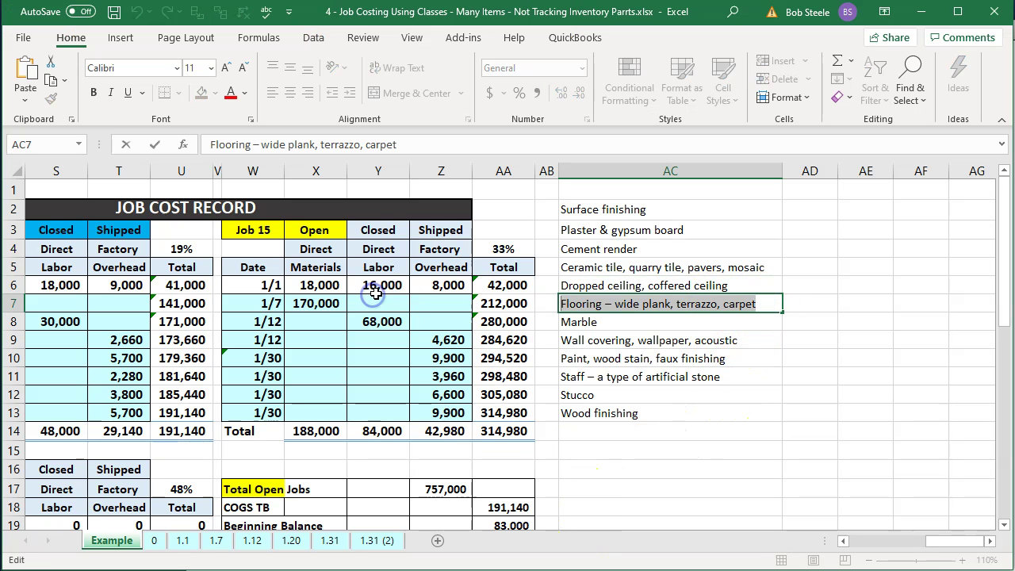
key(ctrl+c)
In QuickBooks, save Flooring – wide plank, terrazzo as a Direct Materials subaccount described as Flooring – wide plank, terrazzo, carpet, continuing with another new account.
key(alt+Tab)
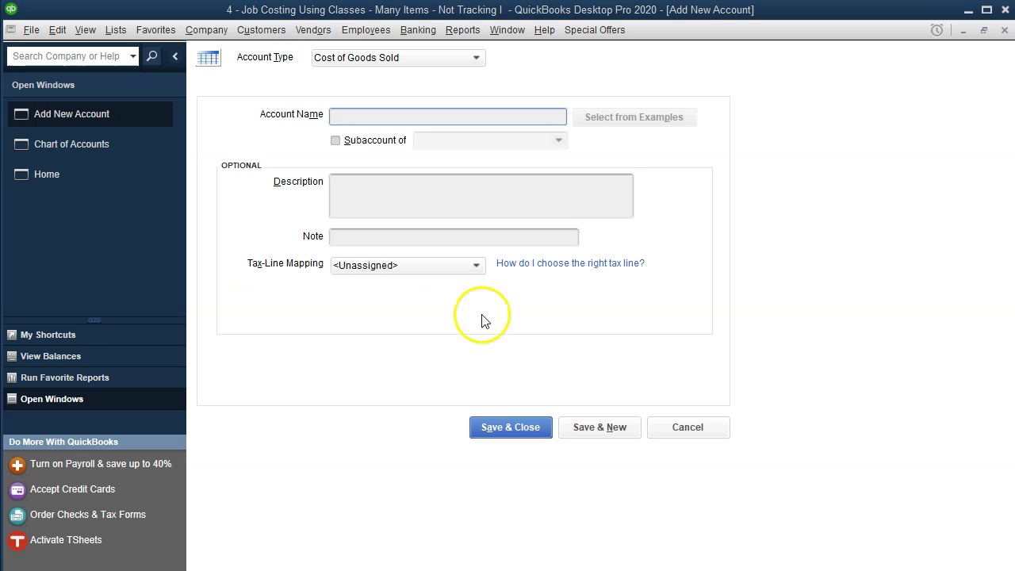
click(346, 113)
key(ctrl+v)
click(336, 141)
click(558, 140)
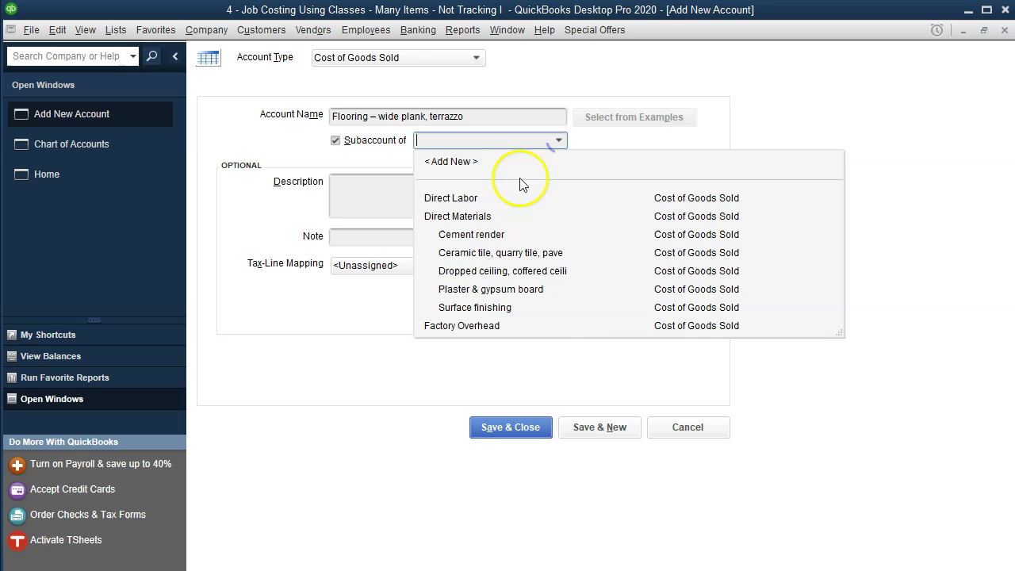
click(458, 216)
click(425, 210)
key(ctrl+v)
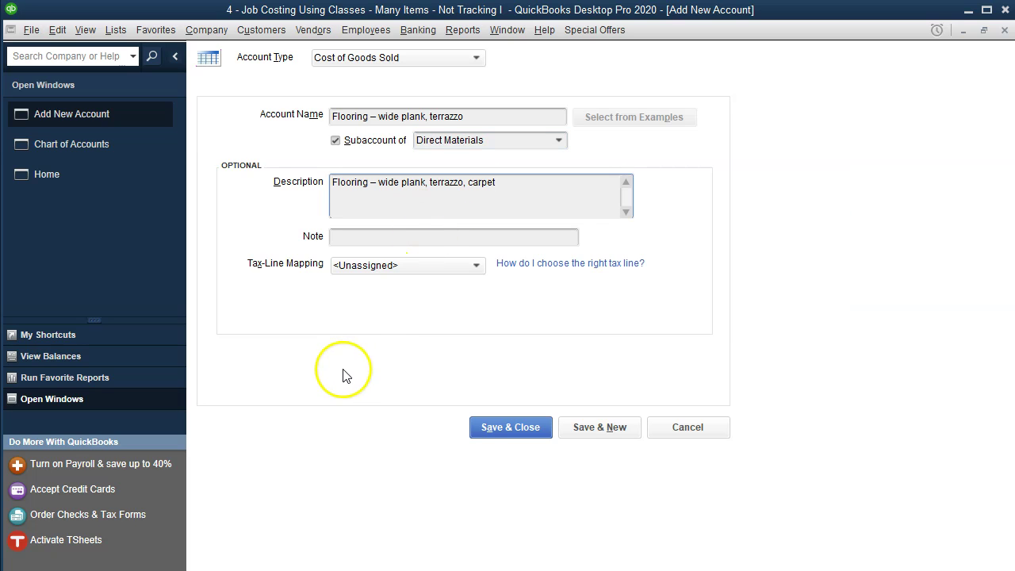
click(619, 428)
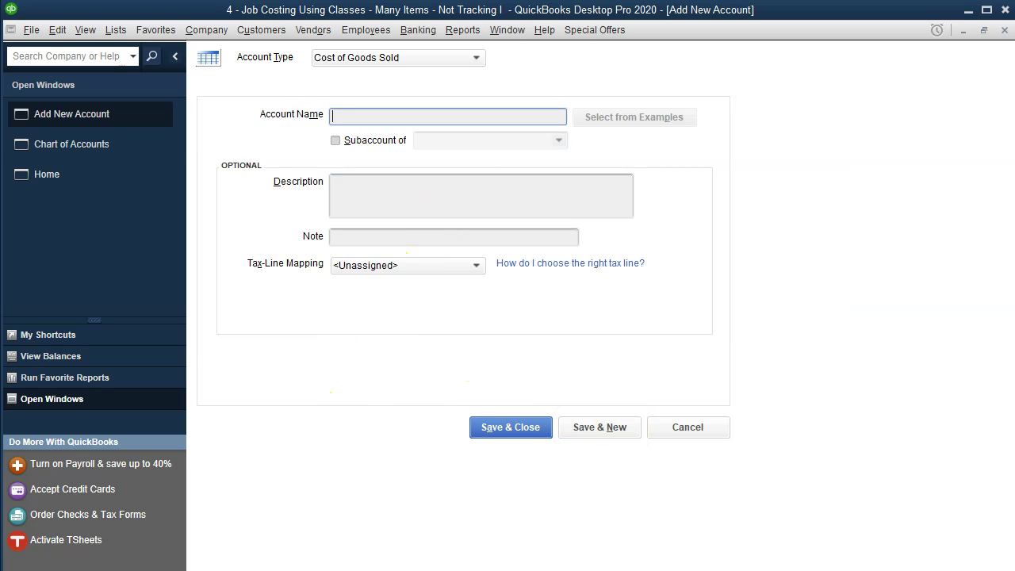
Switch to Excel and copy the text Marble from cell AC8.
key(alt+Tab)
double_click(657, 322)
click(403, 318)
In QuickBooks, save Marble as a subaccount of Direct Materials with the description Marble, continuing with another new account.
key(alt+Tab)
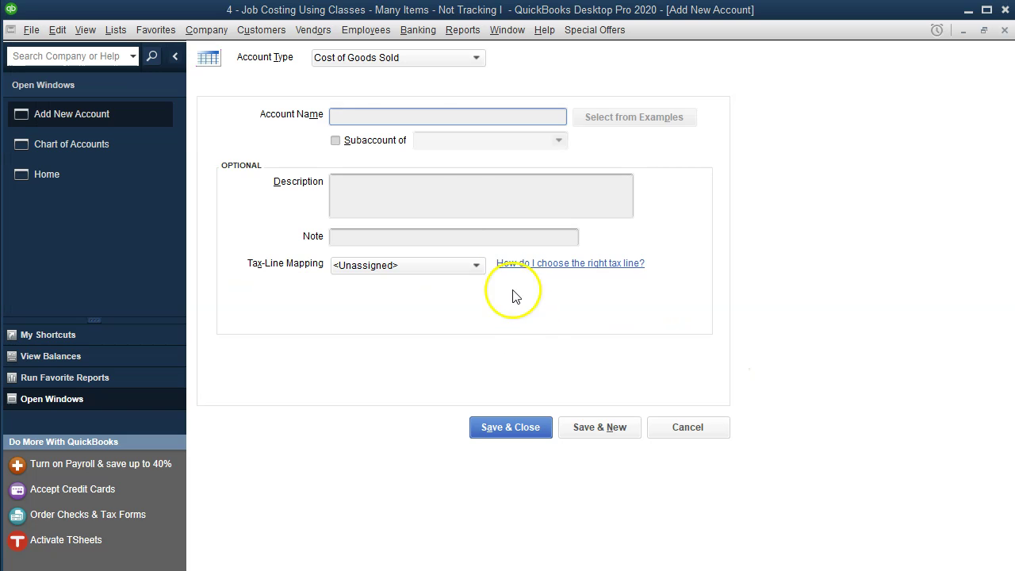
click(389, 118)
key(ctrl+v)
click(349, 141)
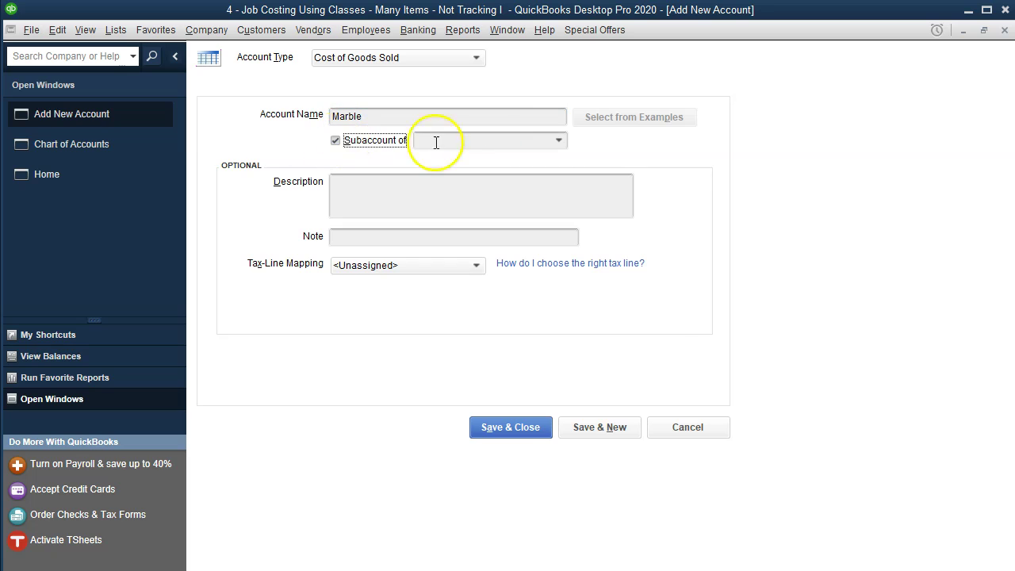
click(560, 141)
click(486, 218)
click(481, 198)
key(ctrl+v)
click(617, 434)
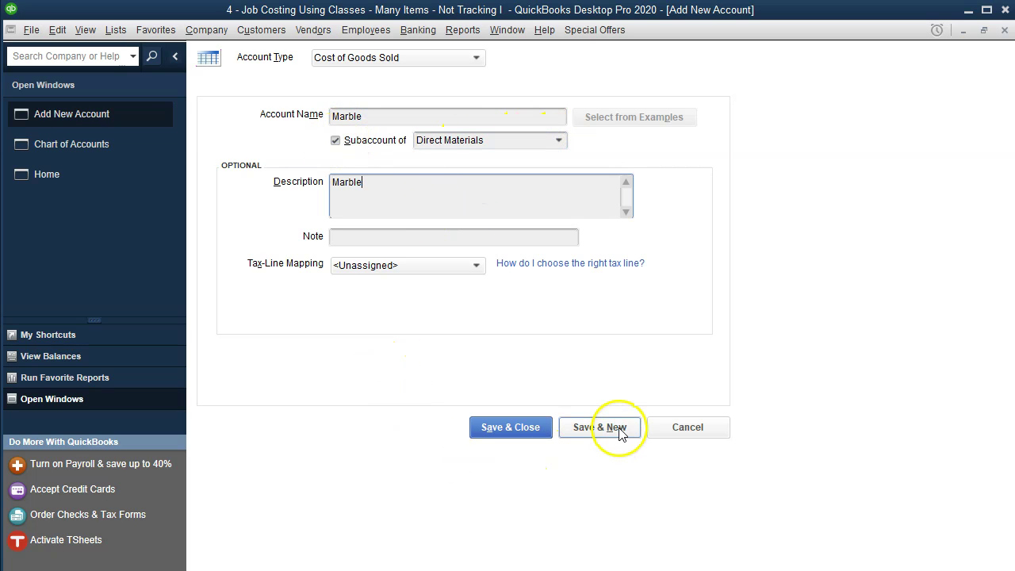
Switch to Excel and copy the text Wall covering, wallpaper, acoustic from cell AC9.
key(alt+Tab)
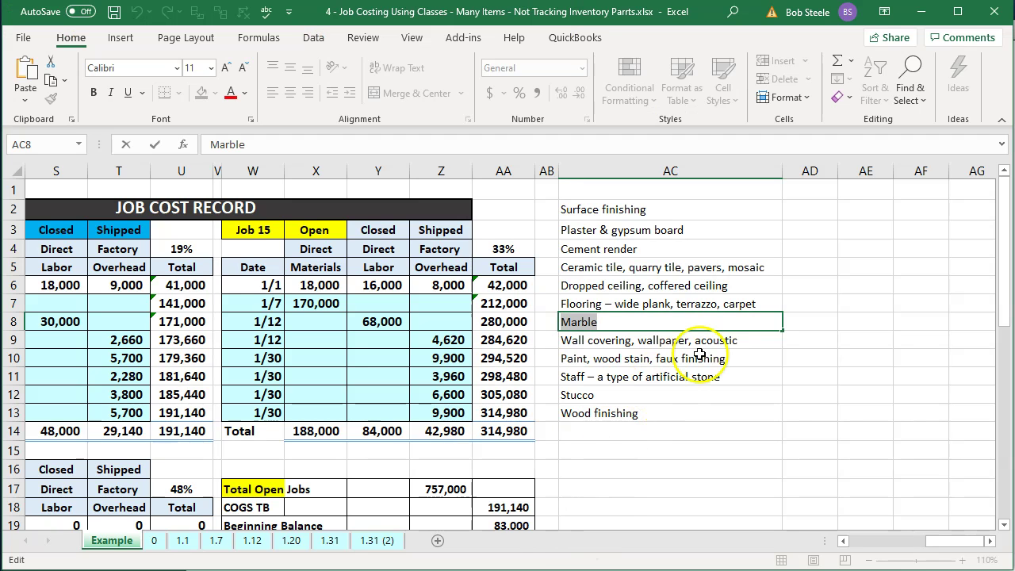
double_click(741, 341)
drag(748, 340, 436, 341)
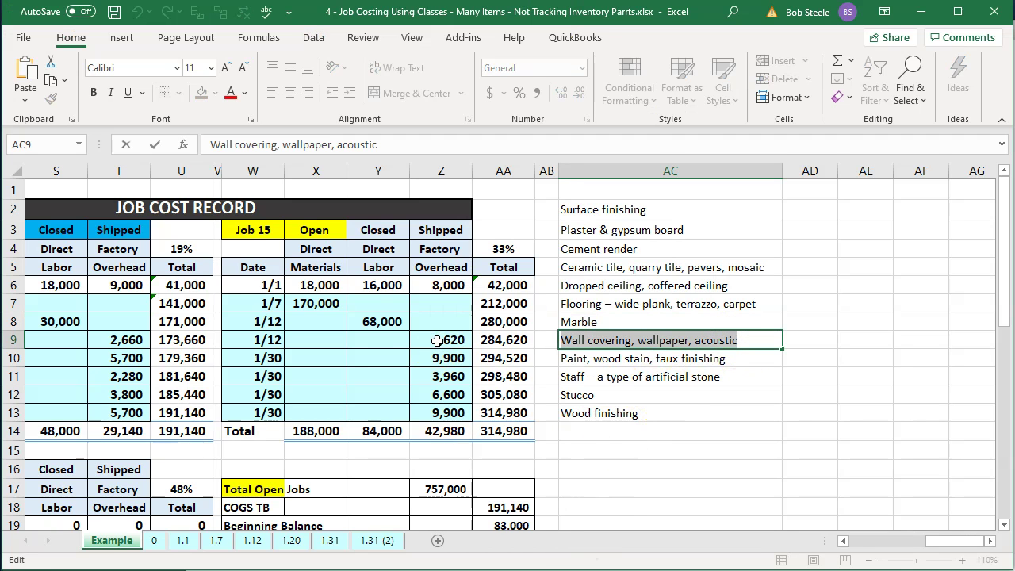
In QuickBooks, save Wall covering, wallpaper, acous as a Direct Materials subaccount described as Wall covering, wallpaper, acoustic, continuing with another new account.
key(alt+Tab)
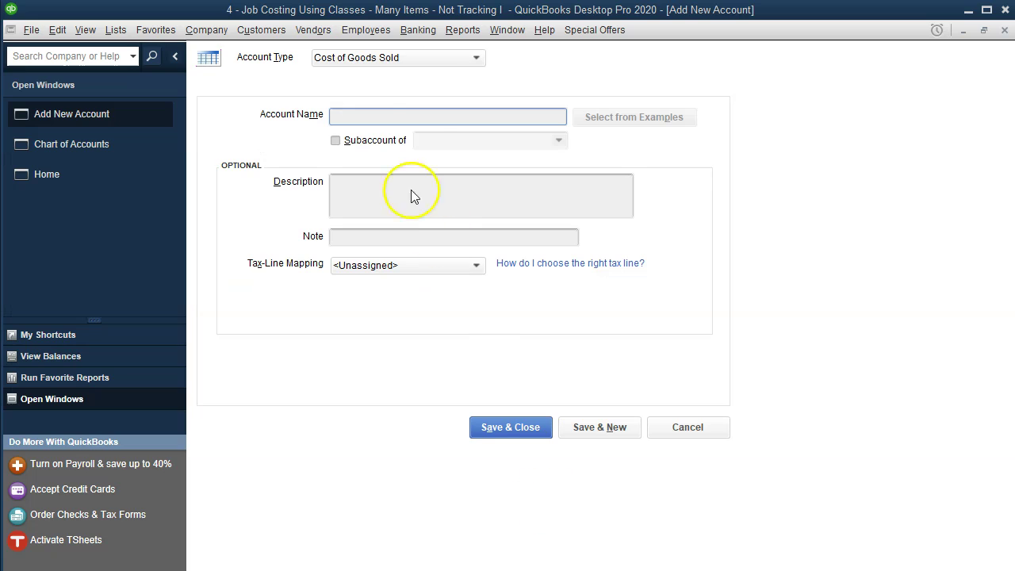
key(ctrl+v)
click(335, 140)
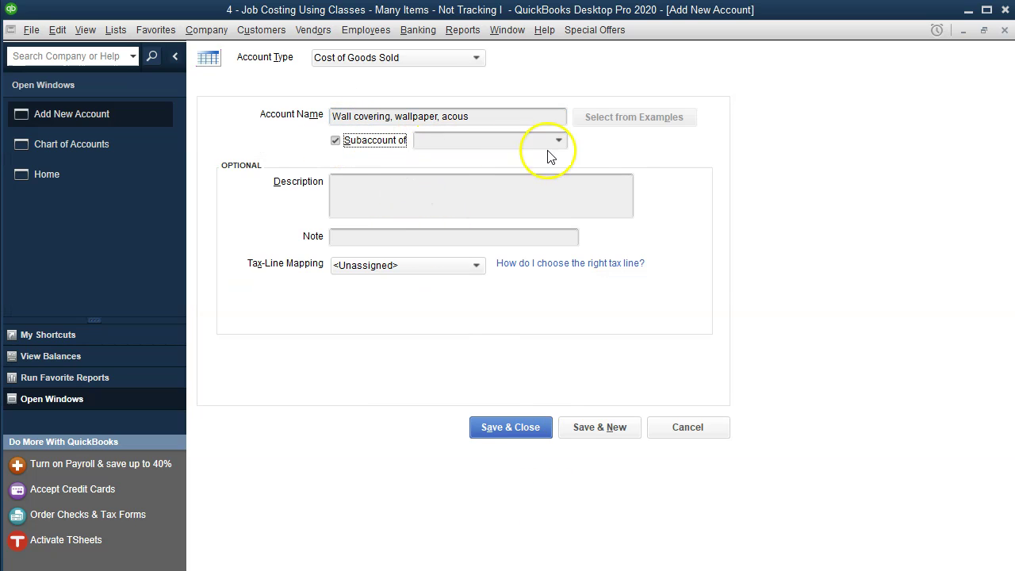
click(559, 140)
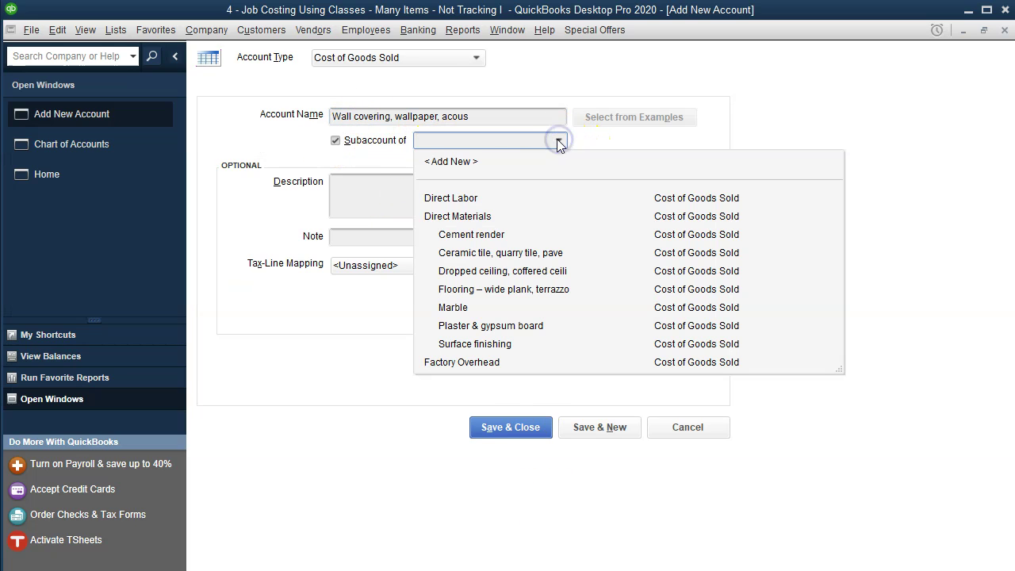
click(440, 216)
click(415, 197)
key(ctrl+v)
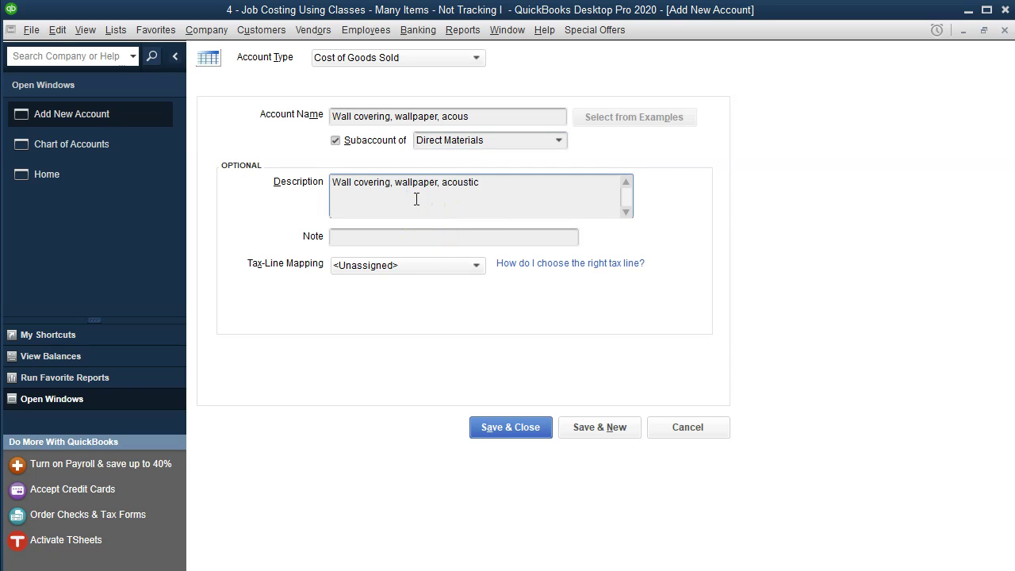
click(586, 426)
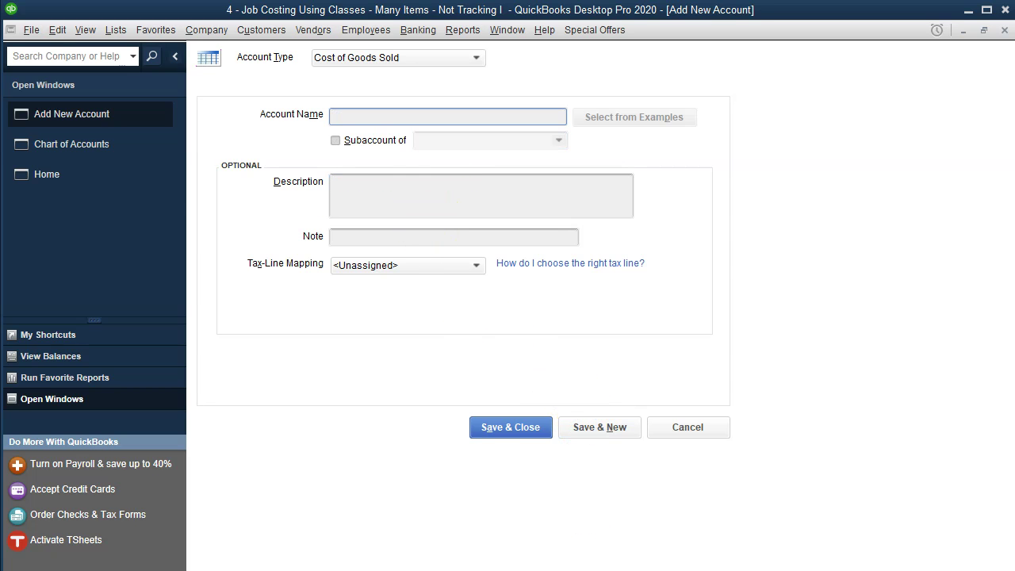
Switch to Excel and copy the text Paint, wood stain, faux finishing from cell AC10.
key(alt+Tab)
double_click(739, 361)
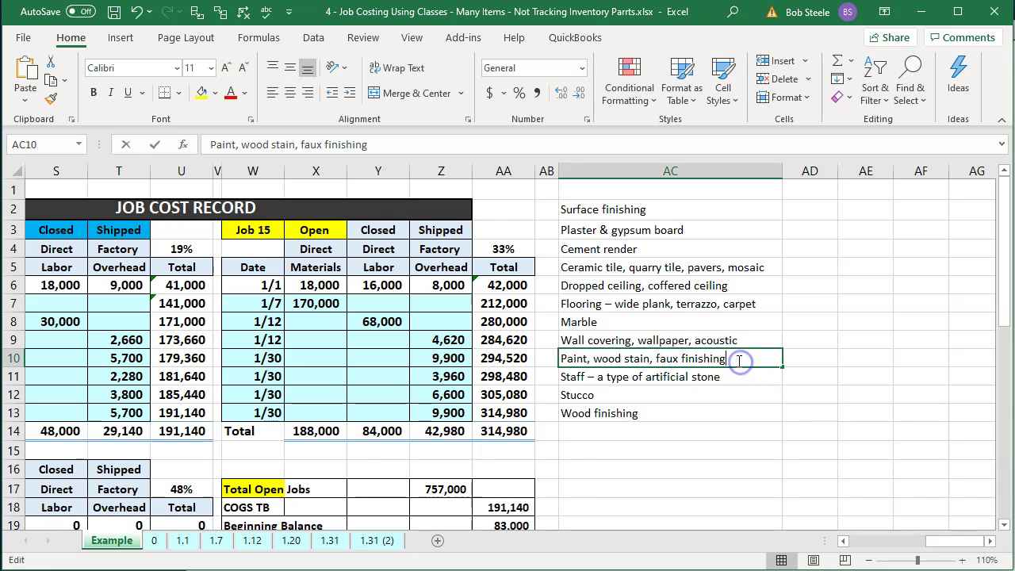
drag(739, 361, 452, 333)
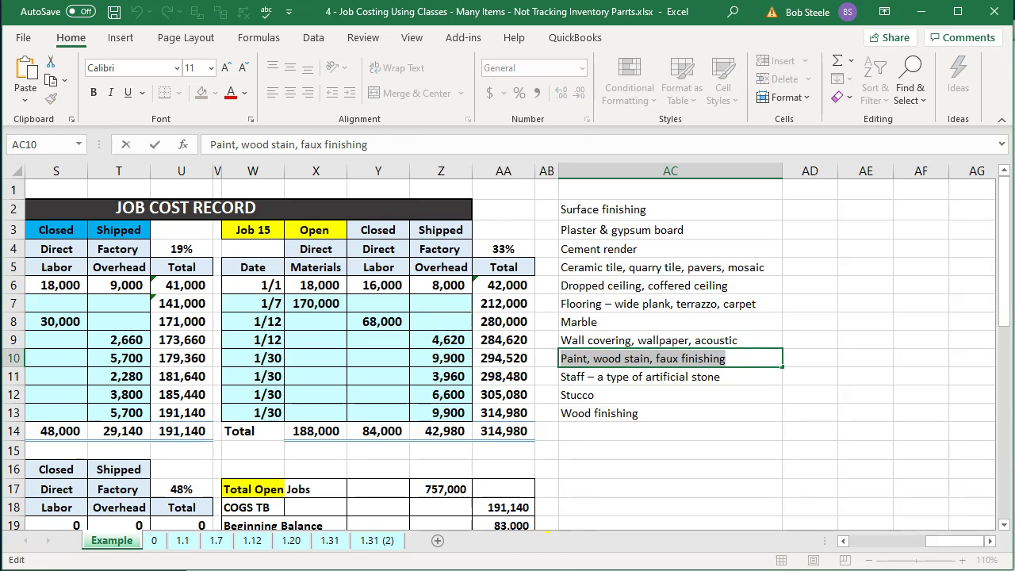
key(ctrl+c)
In QuickBooks, save Paint, wood stain, faux finishi as a Direct Materials subaccount described as Paint, wood stain, faux finishing, continuing with another new account.
key(alt+Tab)
click(362, 115)
key(ctrl+v)
click(336, 140)
click(559, 141)
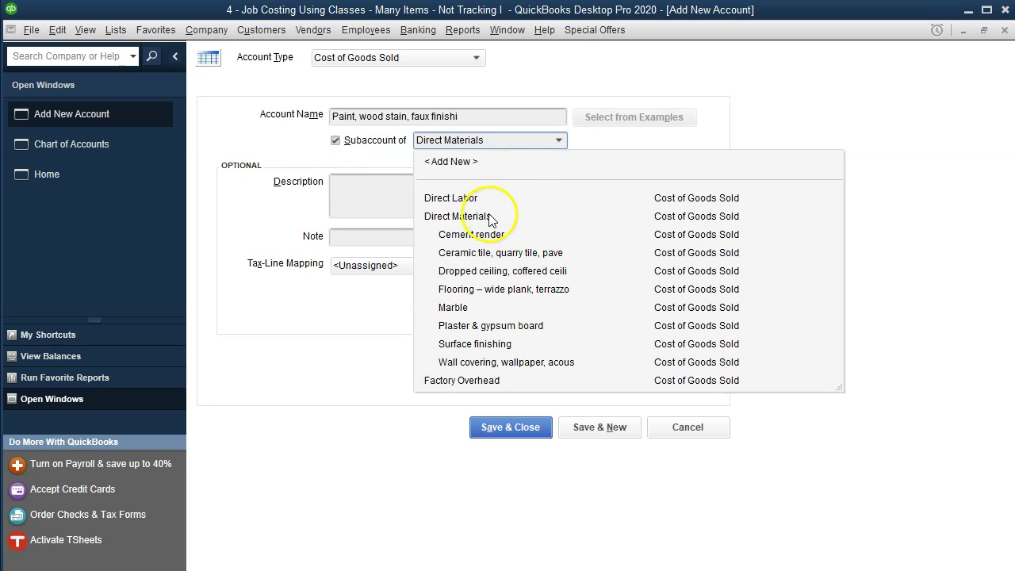
click(457, 217)
click(416, 204)
key(ctrl+v)
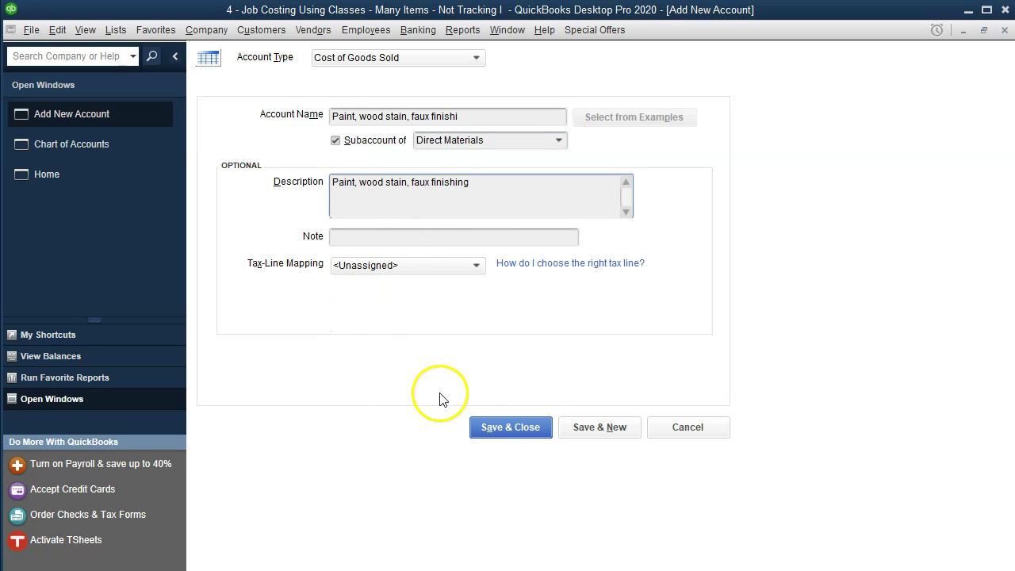
click(604, 427)
Switch to Excel and copy the text Staff – a type of artificial stone from cell AC11.
key(alt+Tab)
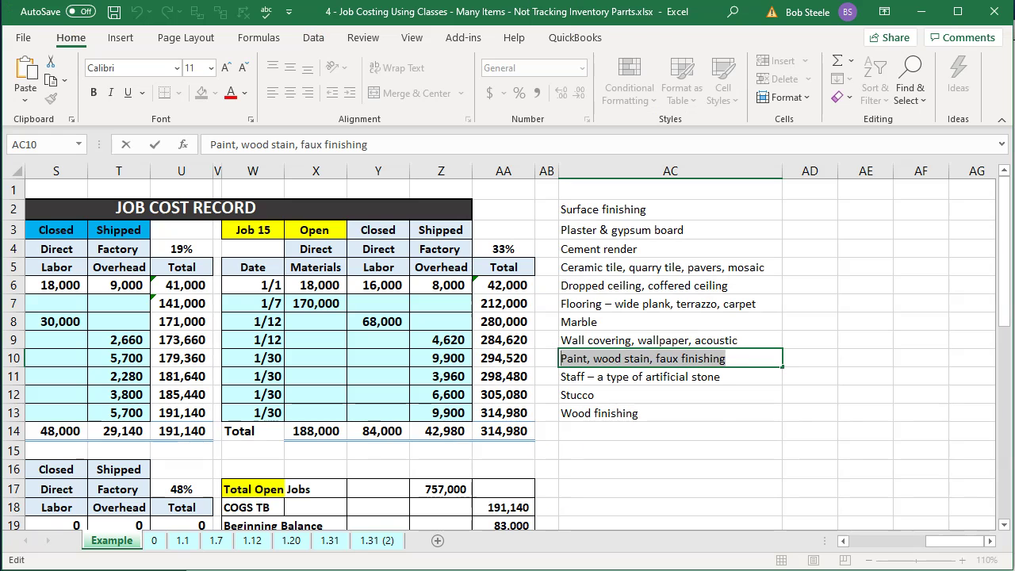
double_click(736, 376)
drag(720, 377, 508, 341)
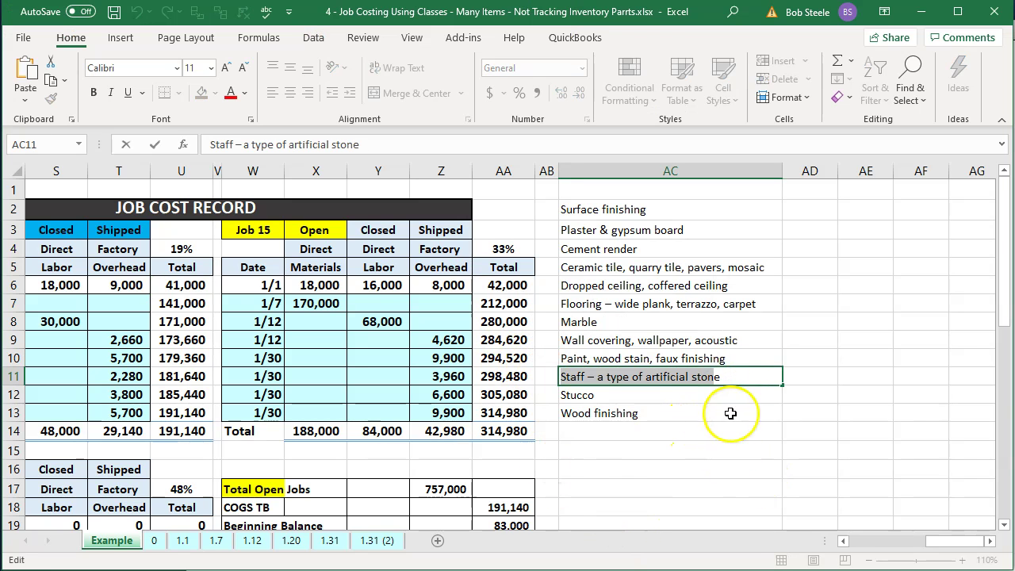
drag(748, 373, 302, 369)
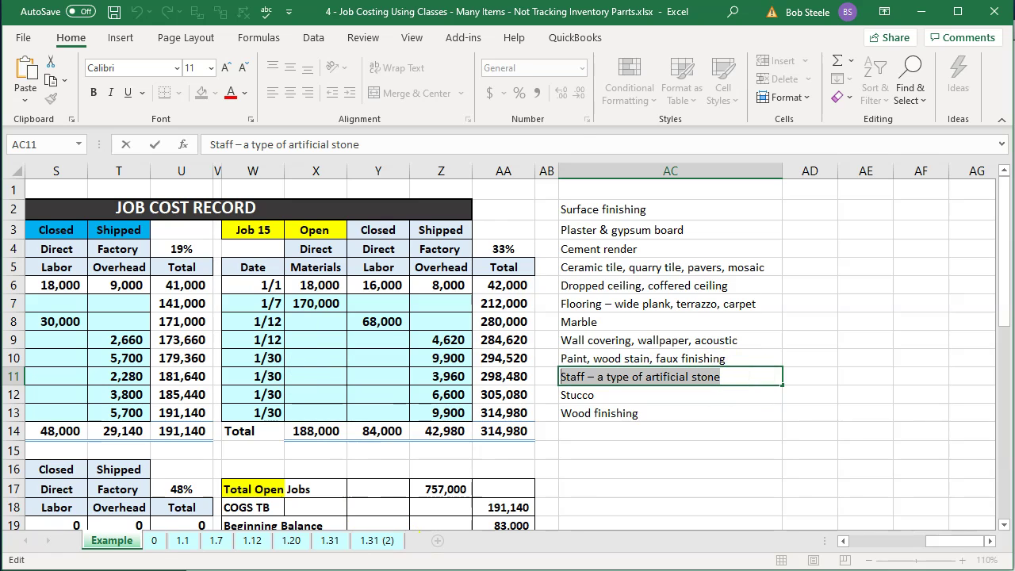
In QuickBooks, save Staff – a type of artificial st as a Direct Materials subaccount described as Staff – a type of artificial stone, continuing with another new account.
key(alt+Tab)
key(ctrl+v)
click(335, 141)
click(558, 139)
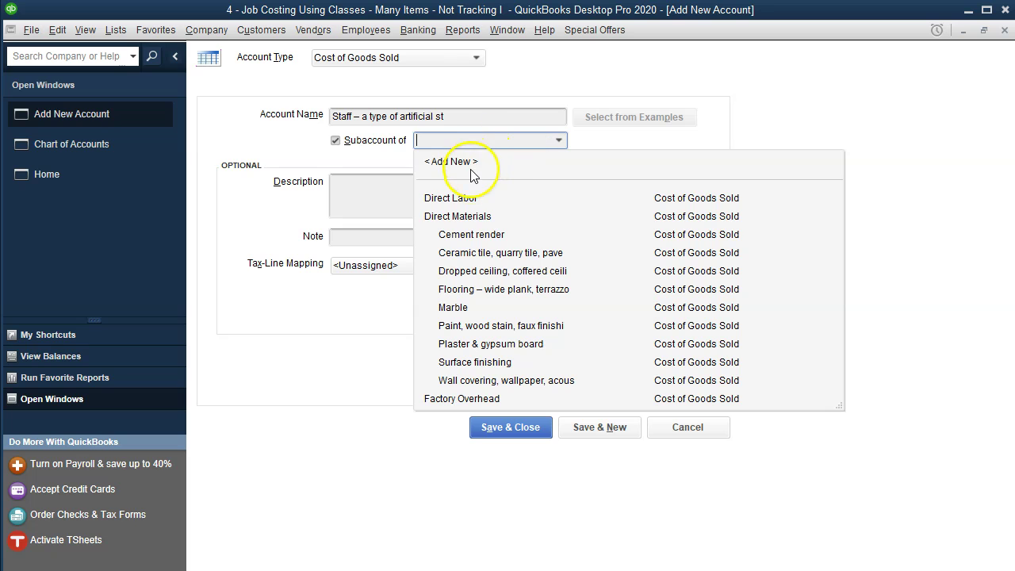
click(452, 215)
click(371, 202)
key(ctrl+v)
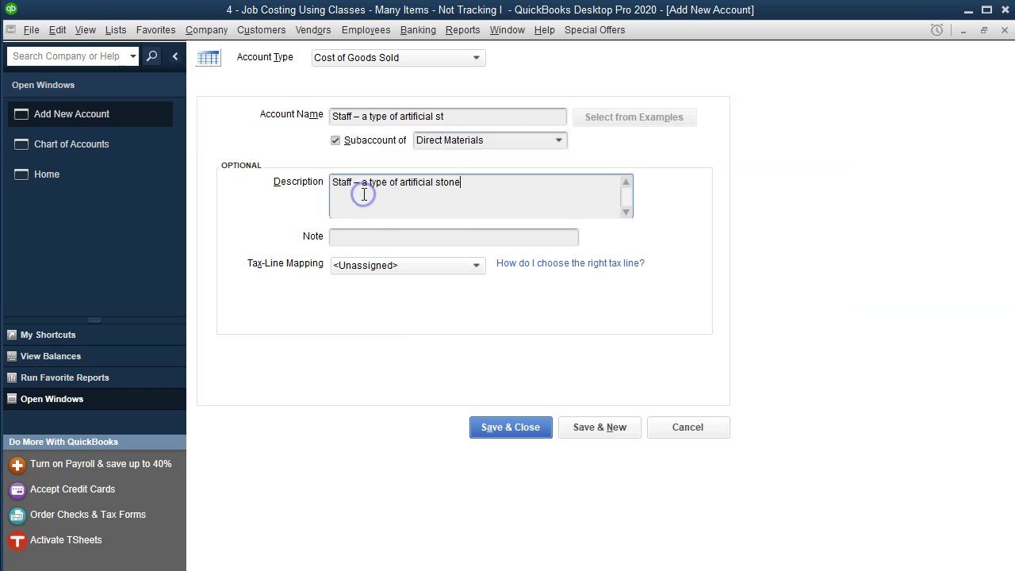
click(593, 425)
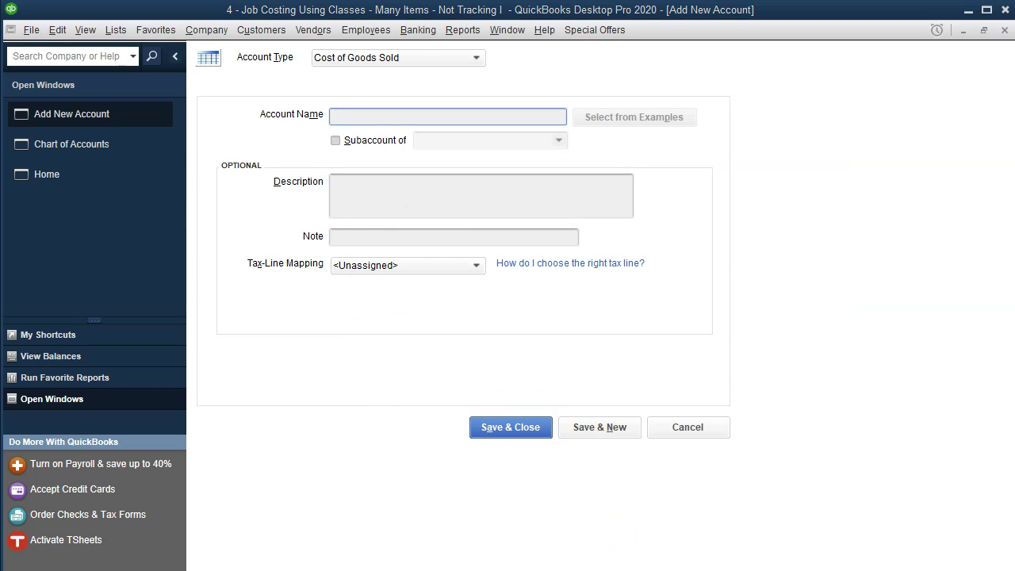
Switch to Excel and copy the text Stucco from cell AC12.
key(alt+Tab)
click(643, 409)
click(621, 395)
double_click(621, 394)
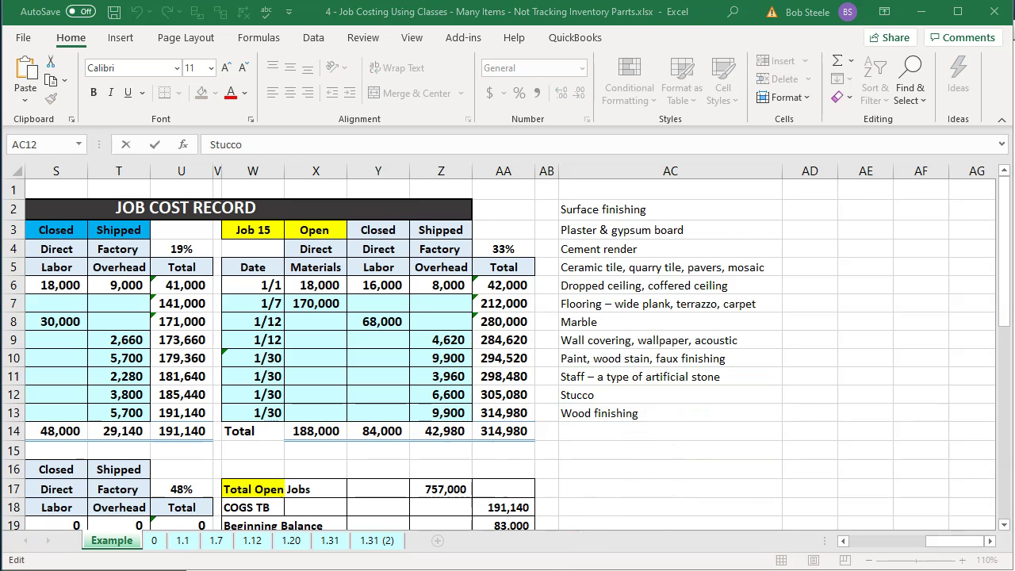
In QuickBooks, save Stucco as a Direct Materials subaccount described as Stucco, continuing with another new account.
key(alt+Tab)
click(369, 117)
key(ctrl+v)
click(337, 141)
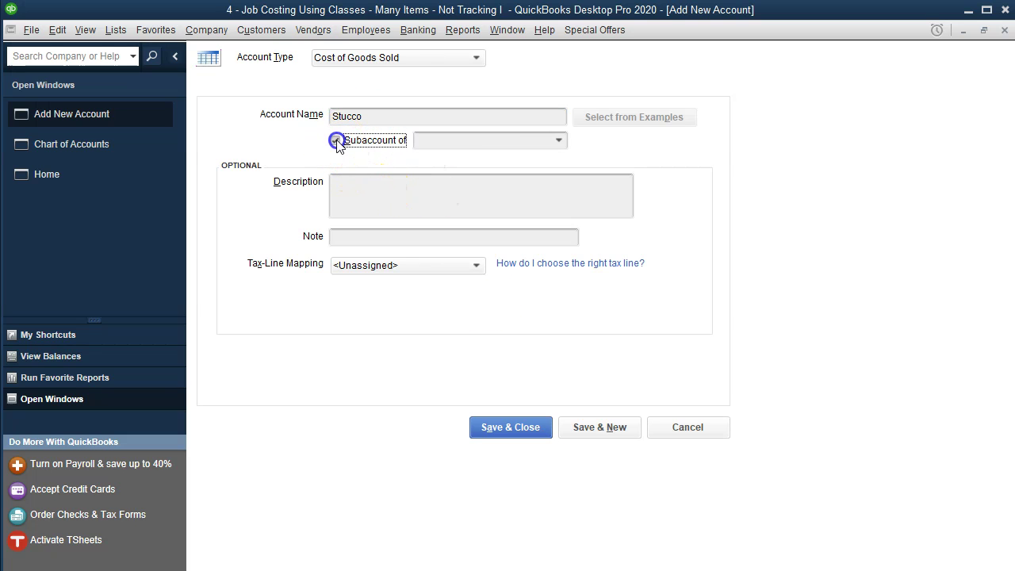
click(557, 140)
click(448, 212)
click(435, 197)
key(ctrl+v)
click(591, 420)
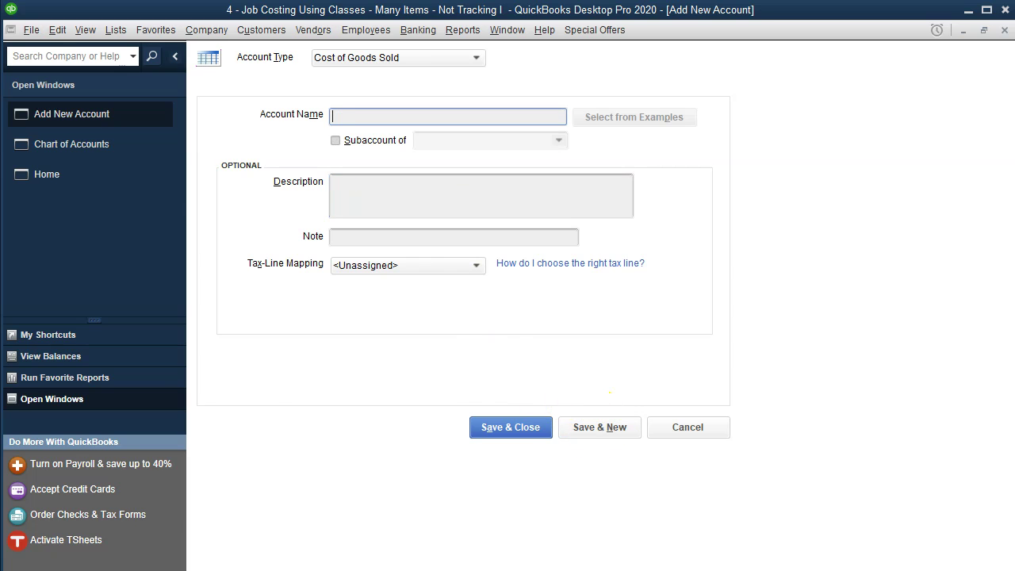
Switch to Excel and copy the text Wood finishing from cell AC13.
key(alt+Tab)
double_click(675, 409)
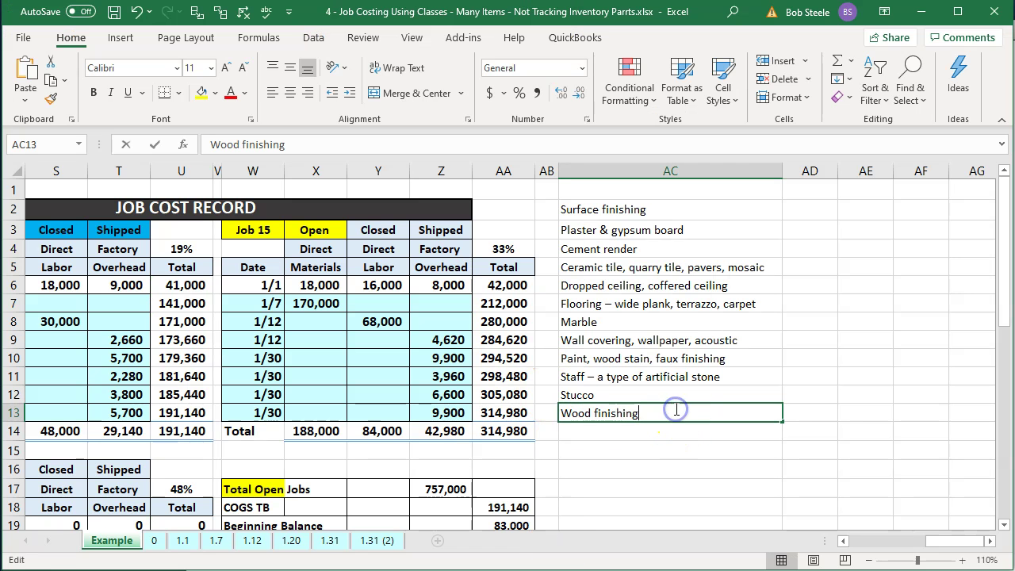
drag(675, 409, 561, 412)
key(ctrl+c)
In QuickBooks, save Wood finishing as a Direct Materials subaccount described as Wood finishing and return to the chart of accounts.
key(alt+Tab)
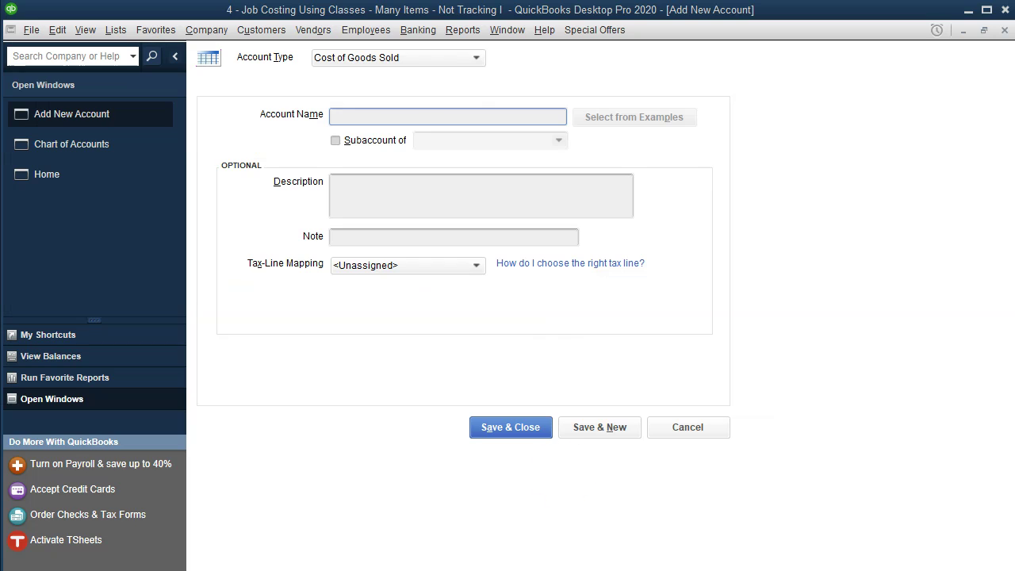
click(419, 117)
key(ctrl+v)
click(373, 142)
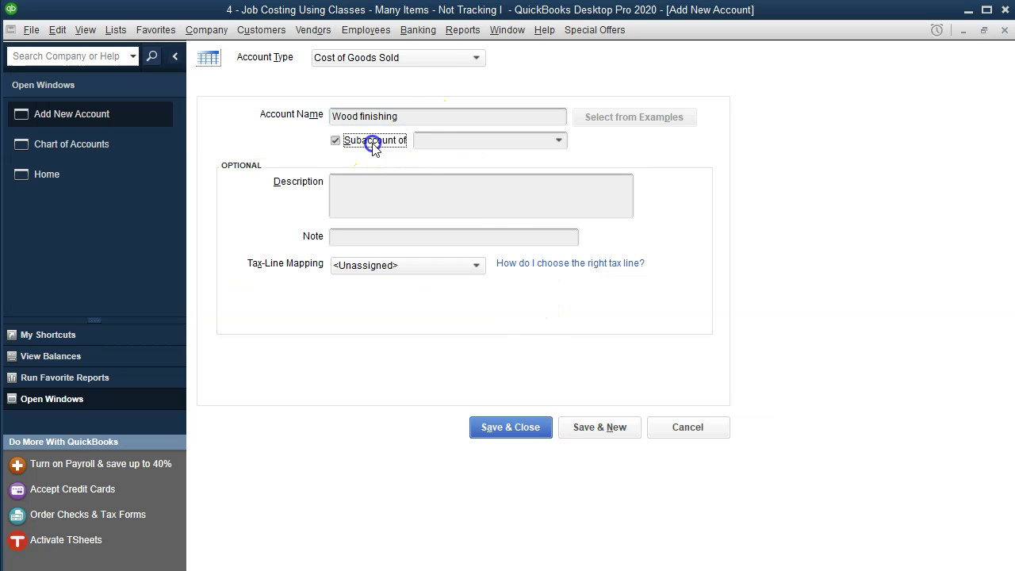
click(557, 140)
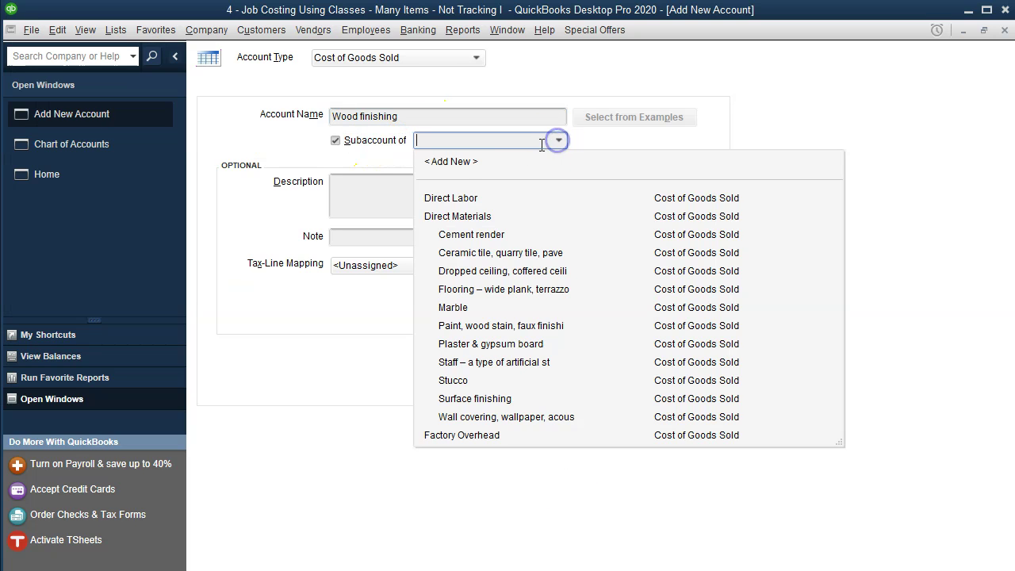
click(464, 217)
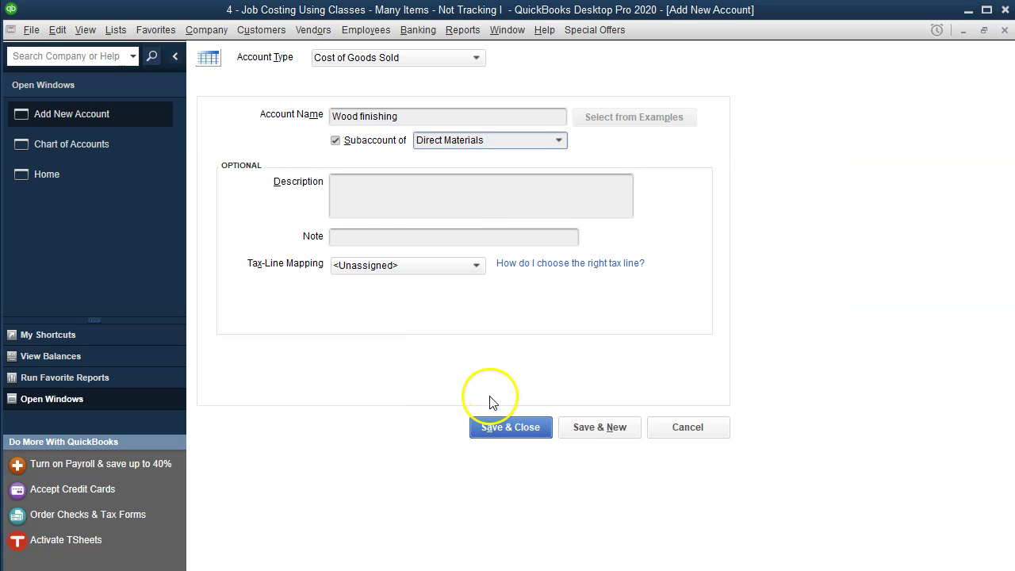
click(364, 187)
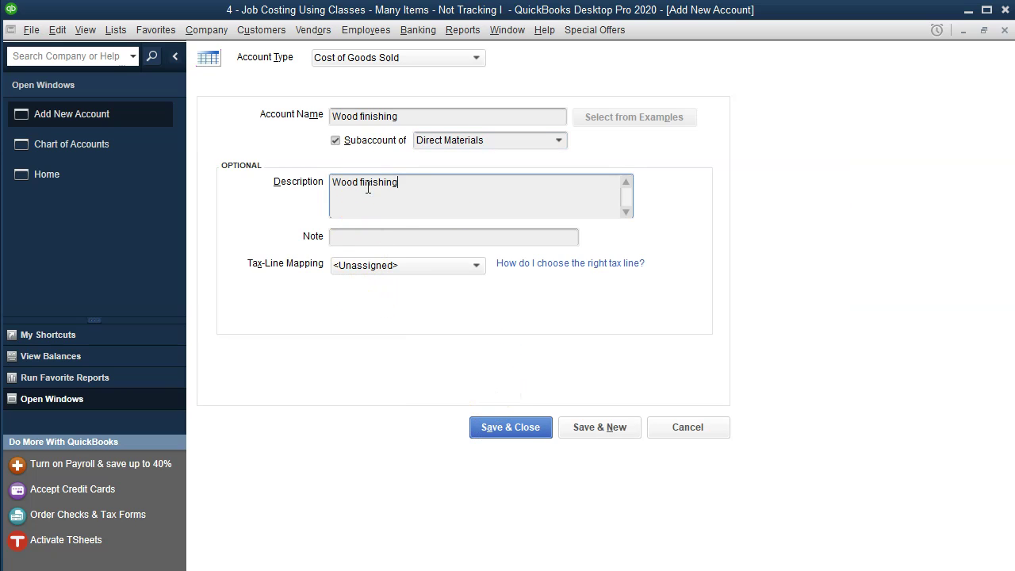
click(508, 435)
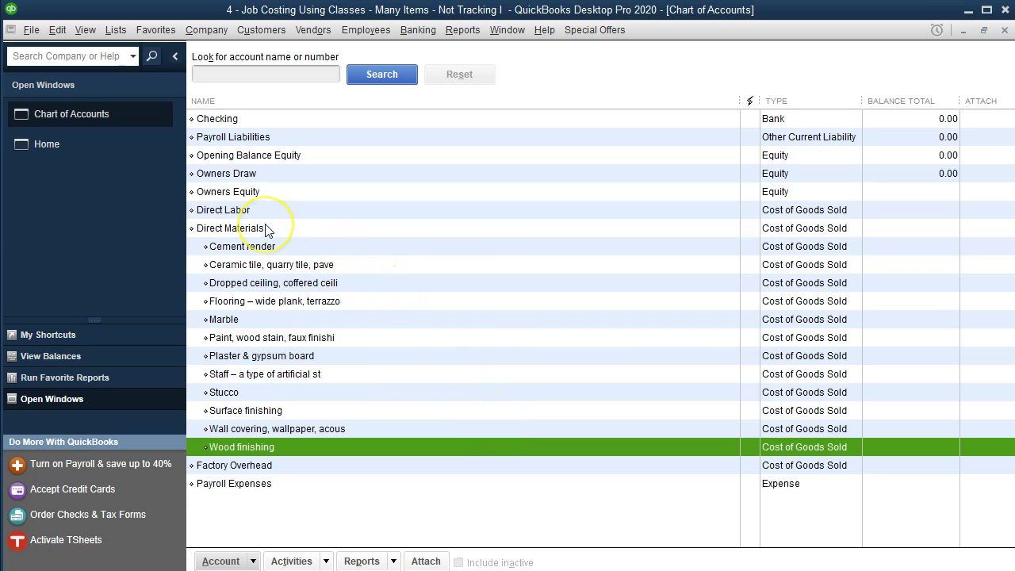
Review the Direct Materials account with its subaccounts, plus Direct Labor and Factory Overhead, in the chart of accounts.
click(266, 230)
key(Down)
key(Down)
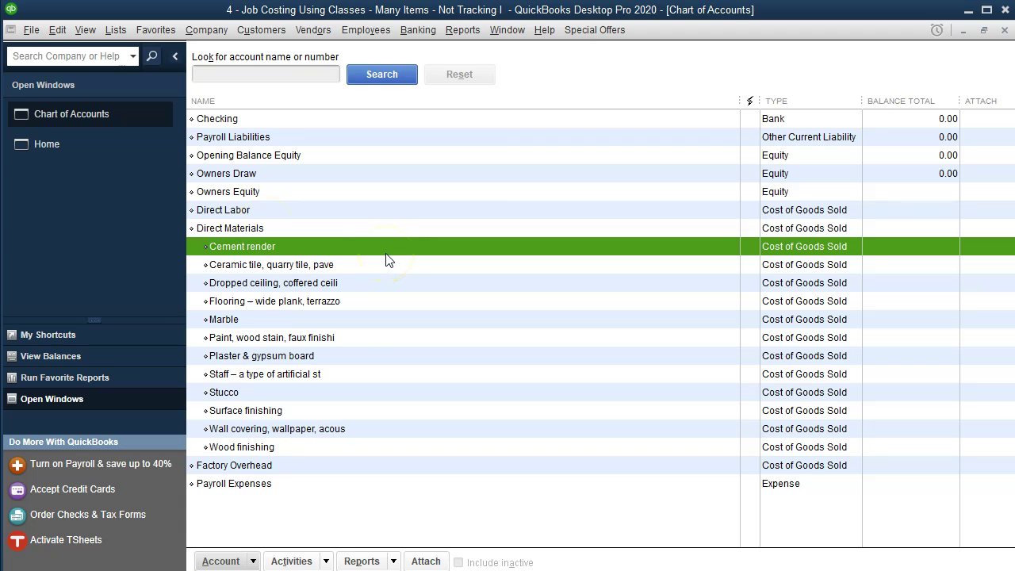
key(Down)
key(Down)
key(Down)
key(Down)
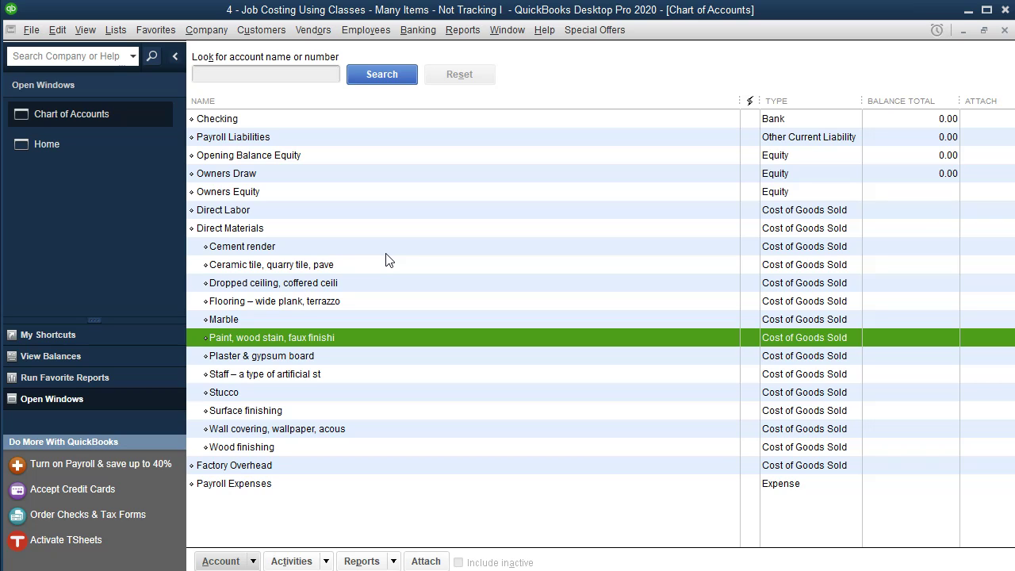
key(Up)
key(Up)
key(Up)
key(Up)
key(Up)
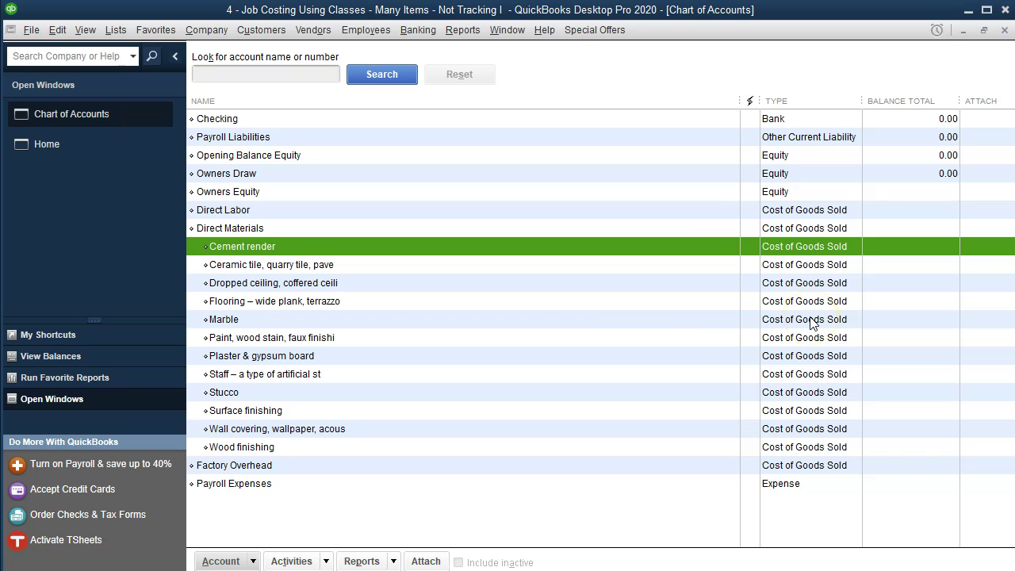
click(331, 230)
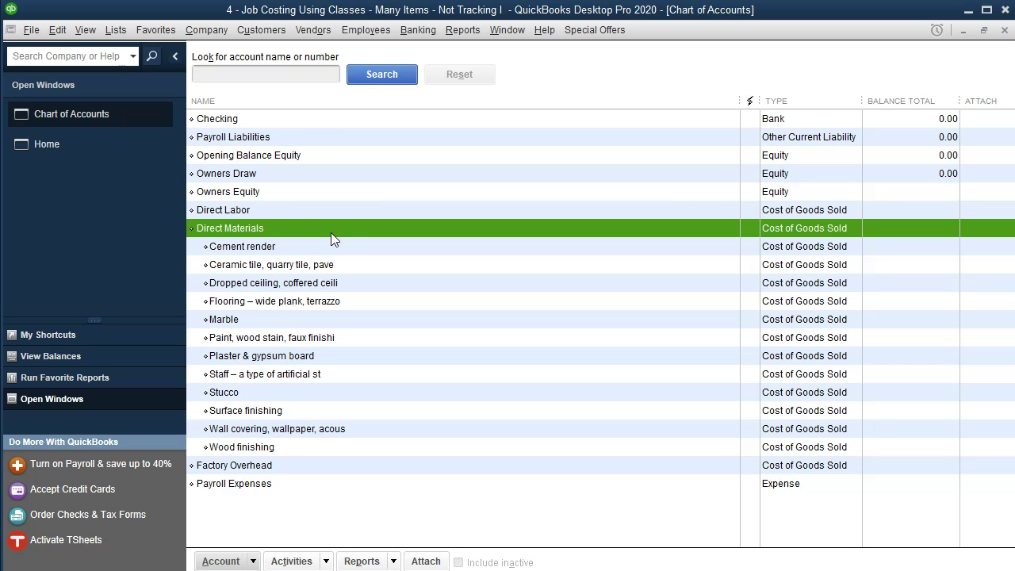
click(295, 208)
click(299, 449)
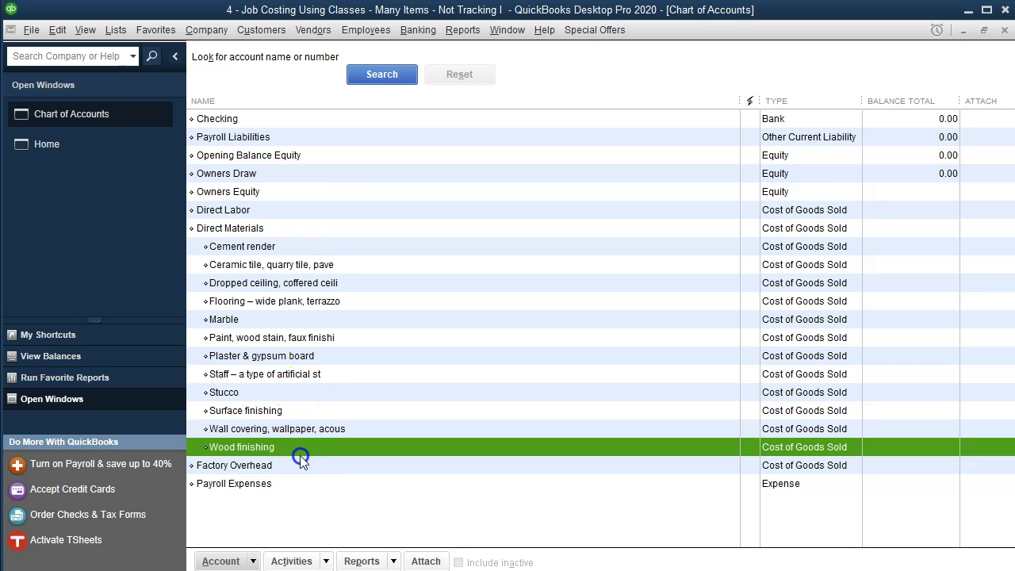
click(298, 468)
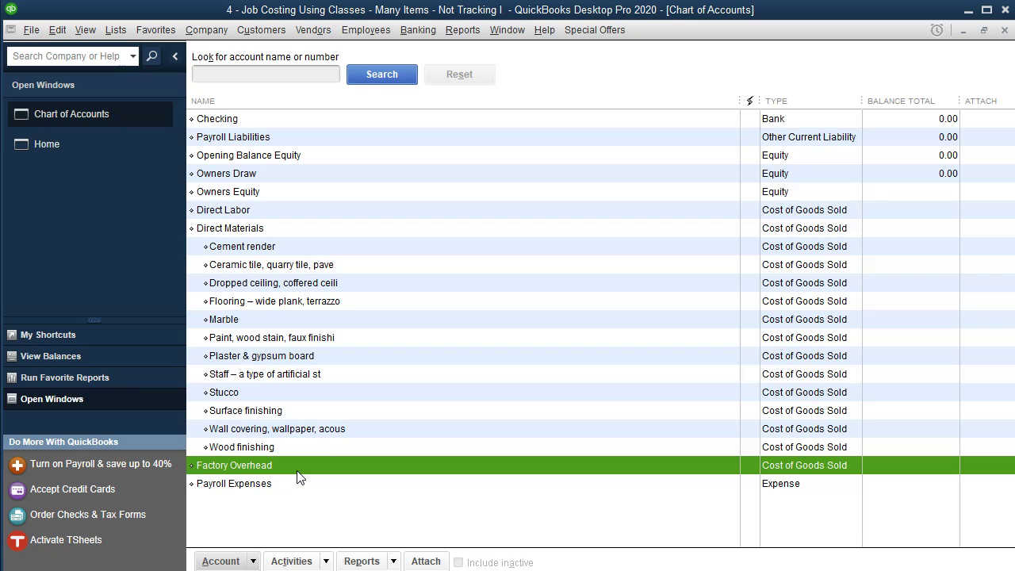